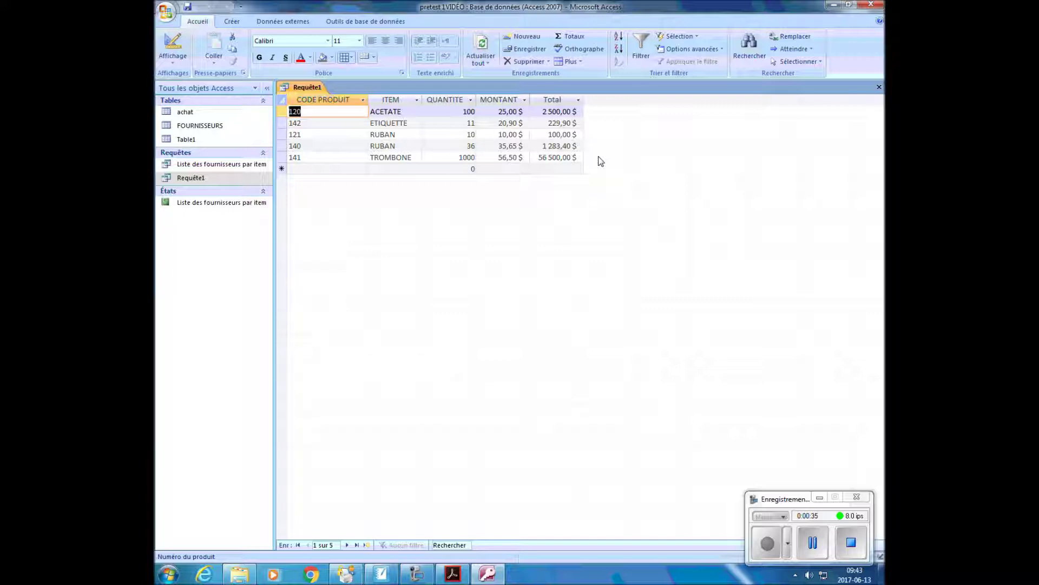
# - Switch to Adobe Acrobat Reader and examine the layout of the model report in étatPRETEST 1.pdf
pyautogui.click(462, 577)
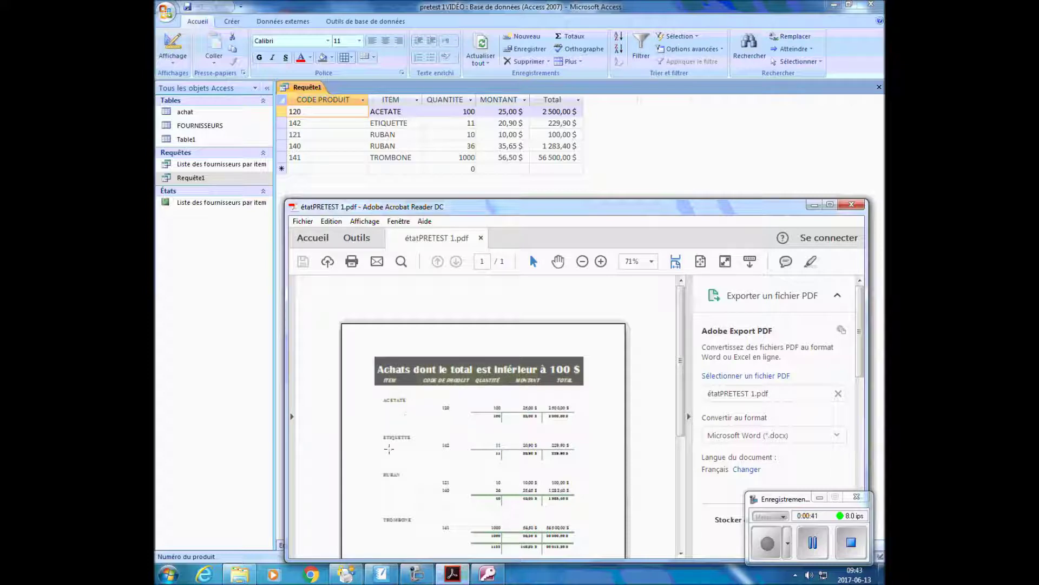
pyautogui.scroll(-4, 401, 426)
pyautogui.scroll(3, 414, 347)
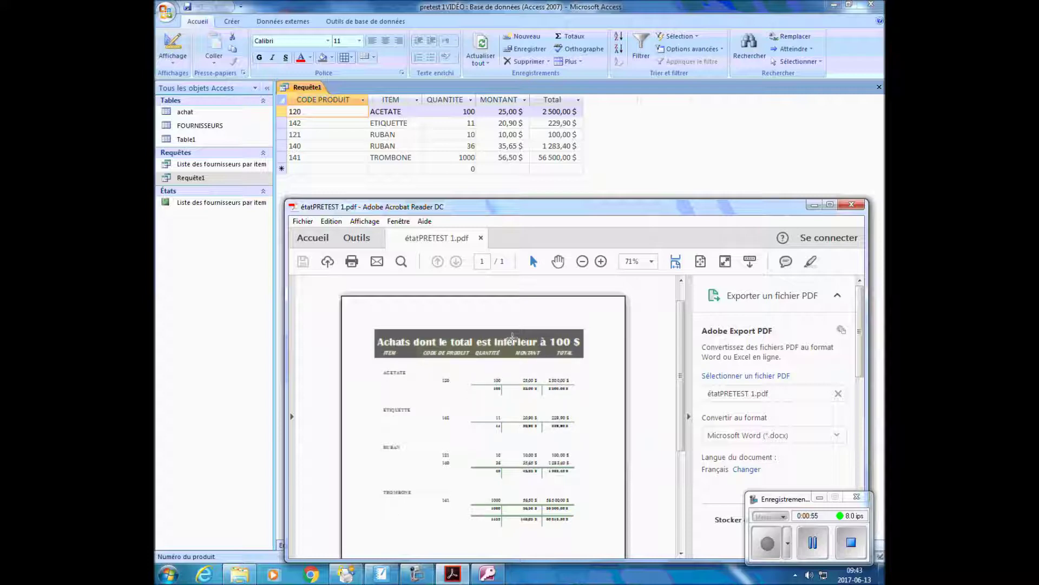
pyautogui.click(814, 206)
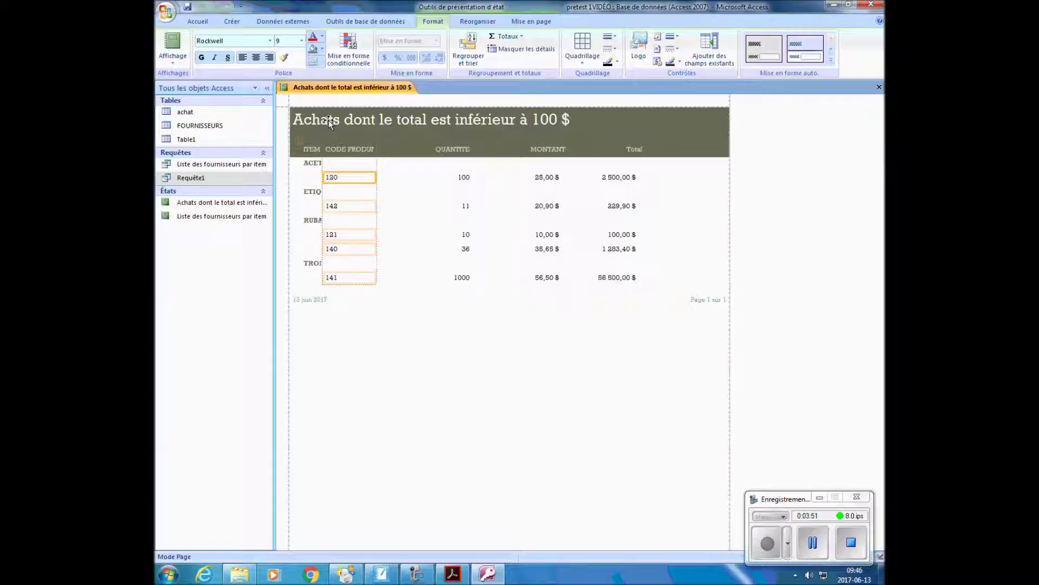
# - Format the report title in centred Britannic Bold, size 24, and widen its box to the full page width
pyautogui.click(331, 124)
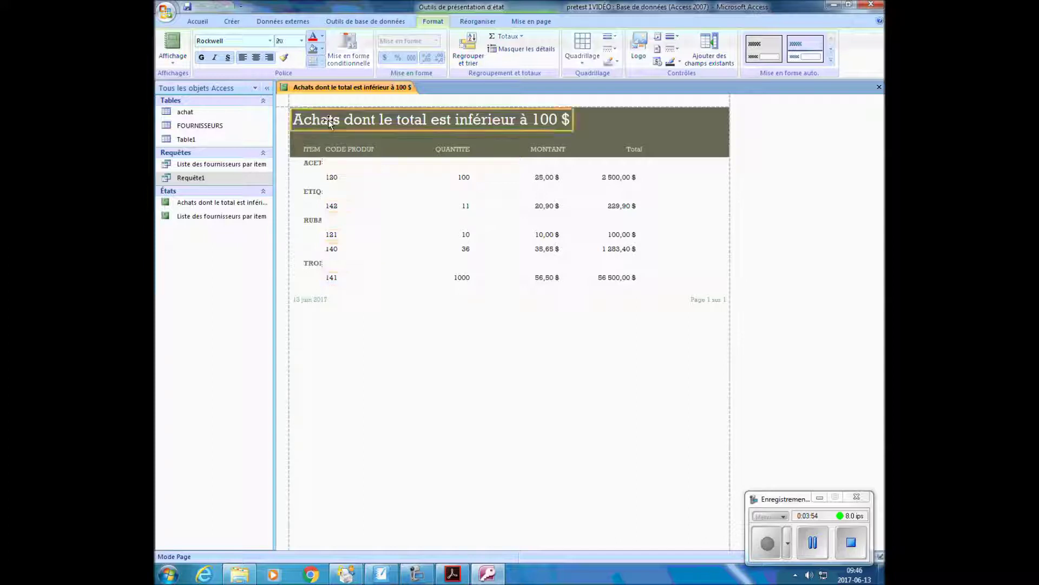
pyautogui.click(312, 163)
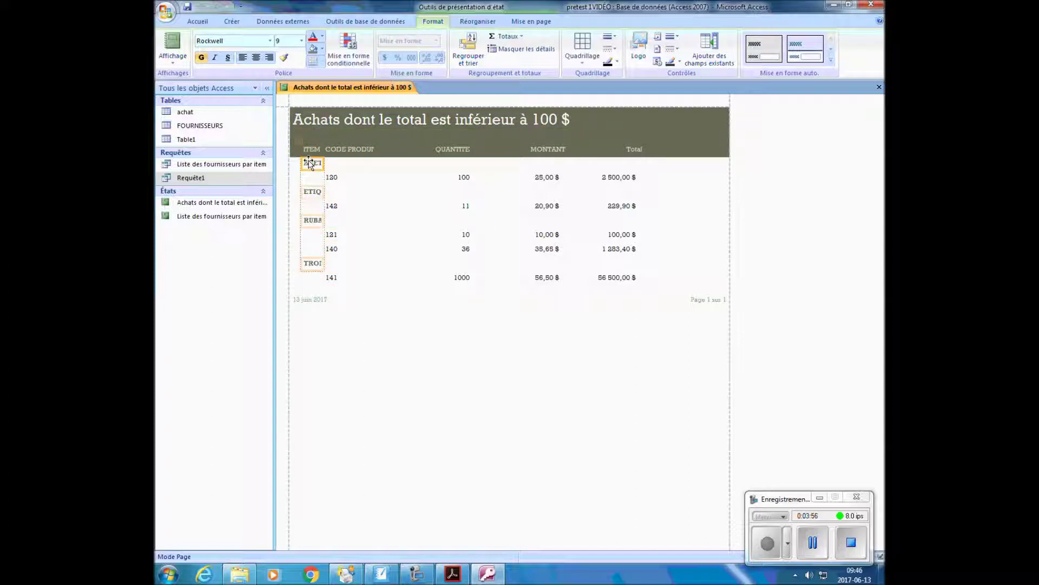
pyautogui.click(323, 126)
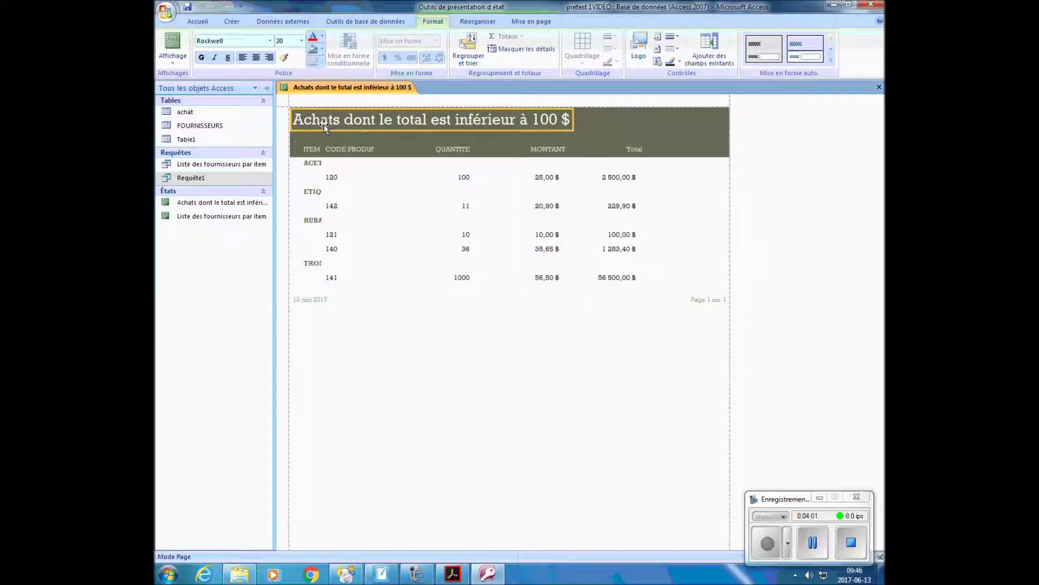
pyautogui.click(270, 41)
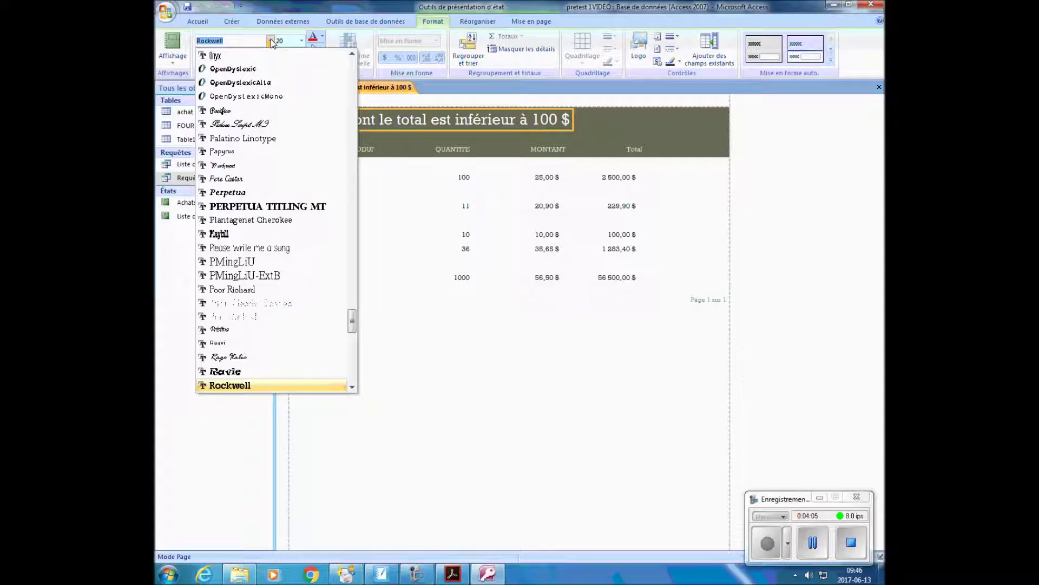
pyautogui.write('Baskerville Old Face')
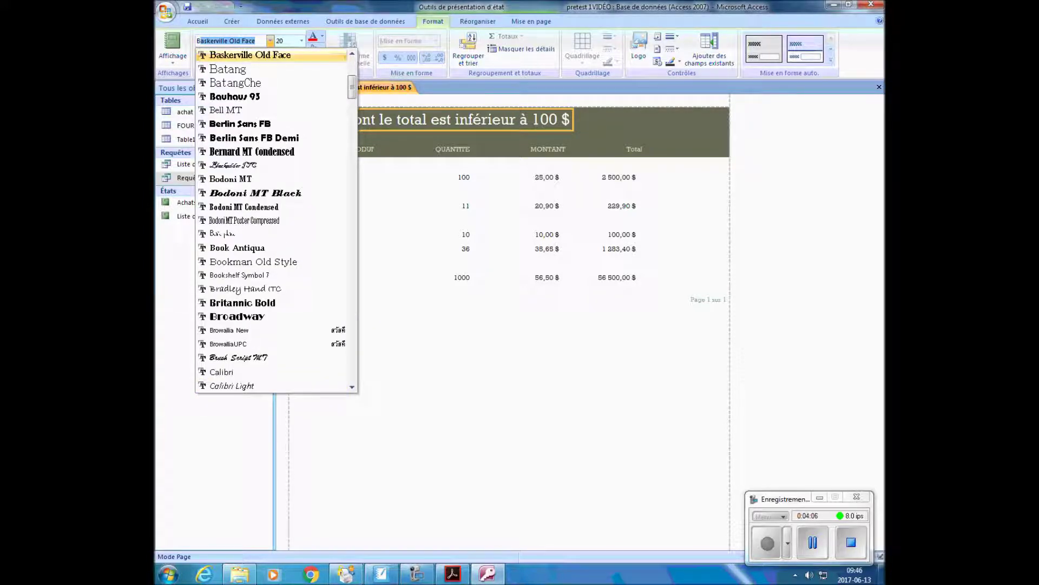
pyautogui.click(260, 303)
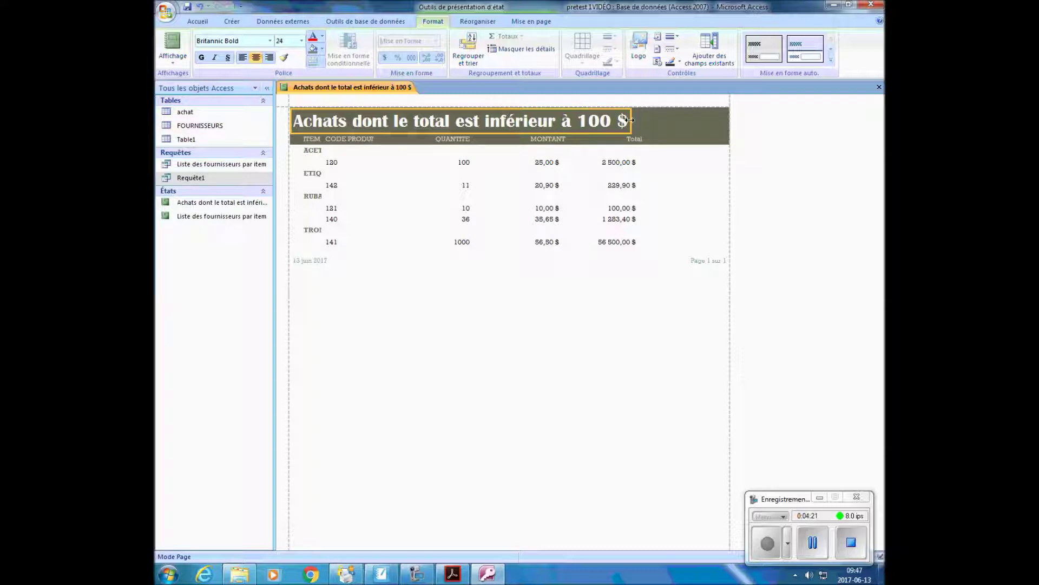
pyautogui.moveTo(630, 119); pyautogui.dragTo(731, 116)
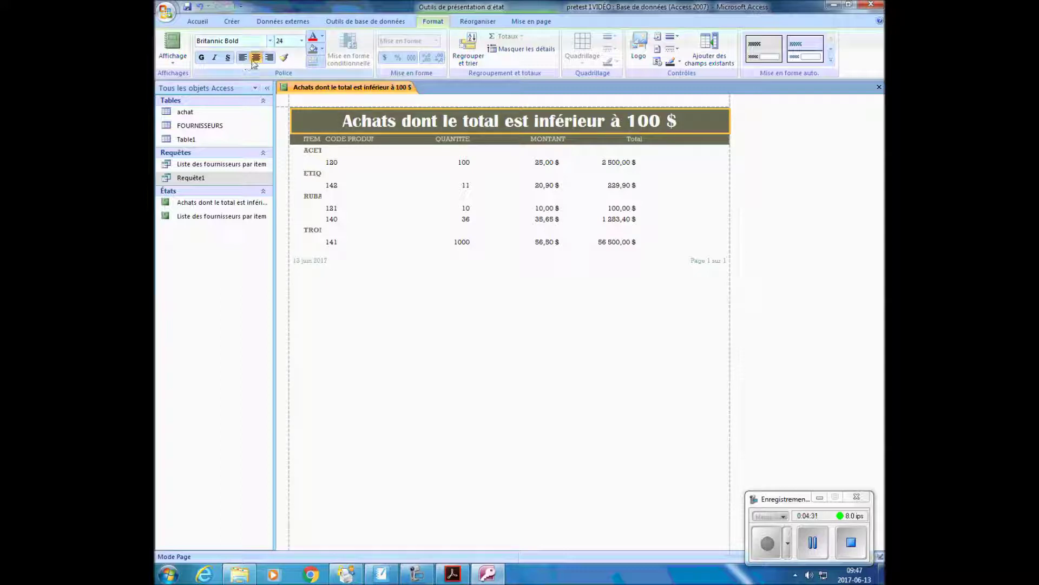
# - Format the ITEM column heading in Britannic Bold, size 12, italic
pyautogui.click(312, 139)
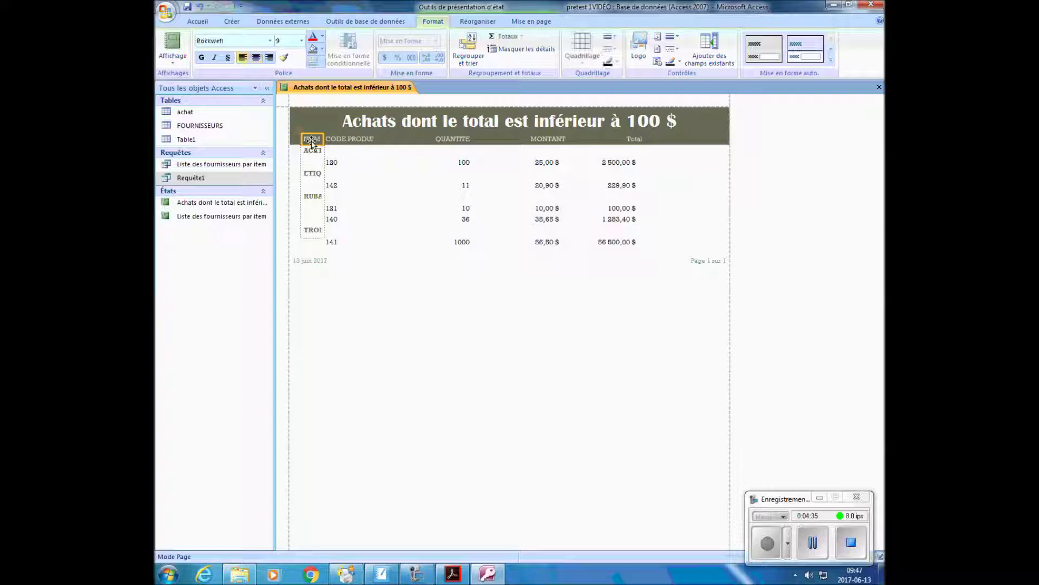
pyautogui.click(270, 41)
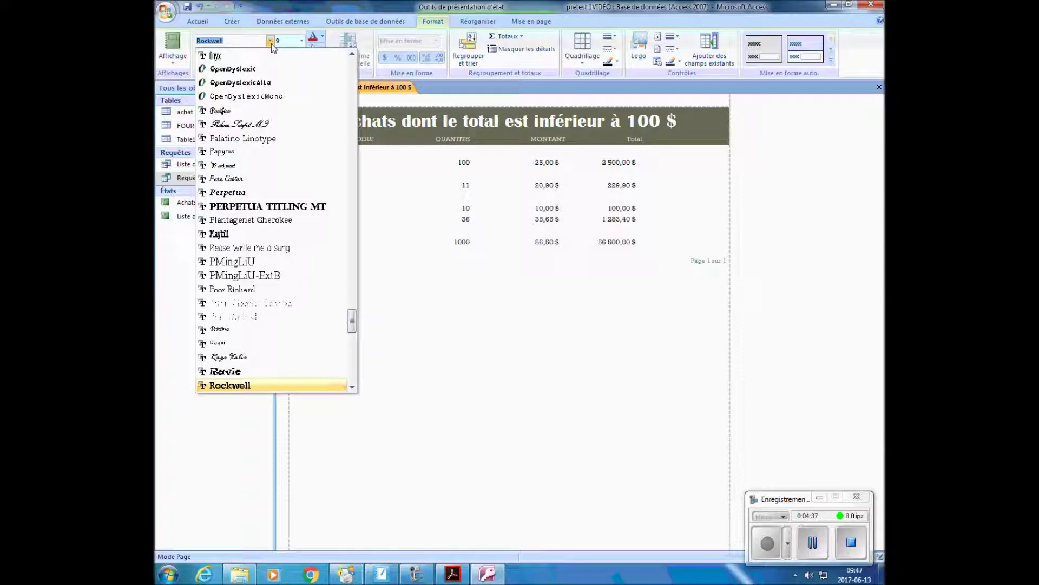
pyautogui.write('Baskerville Old Face')
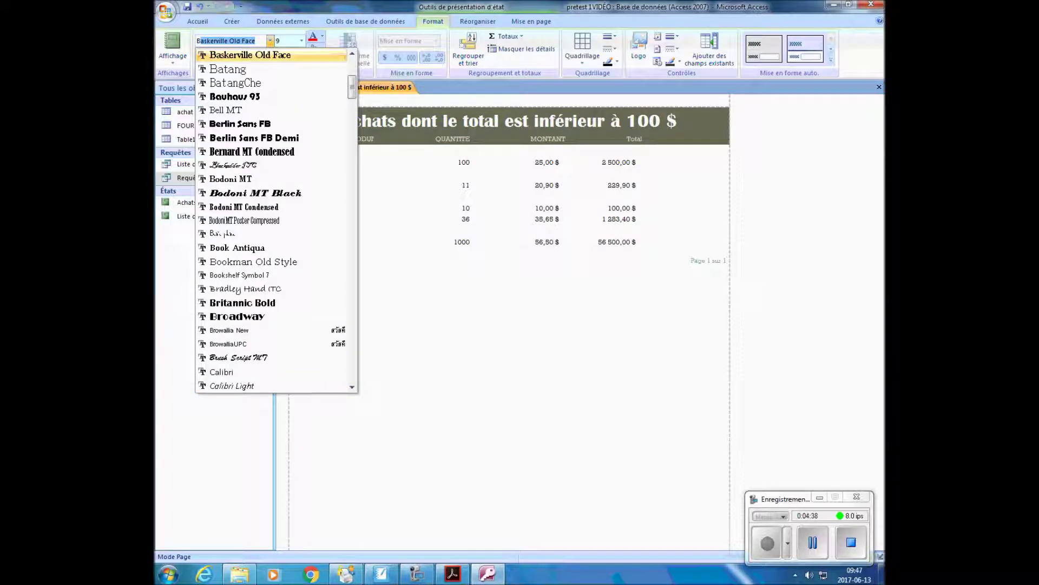
pyautogui.click(287, 303)
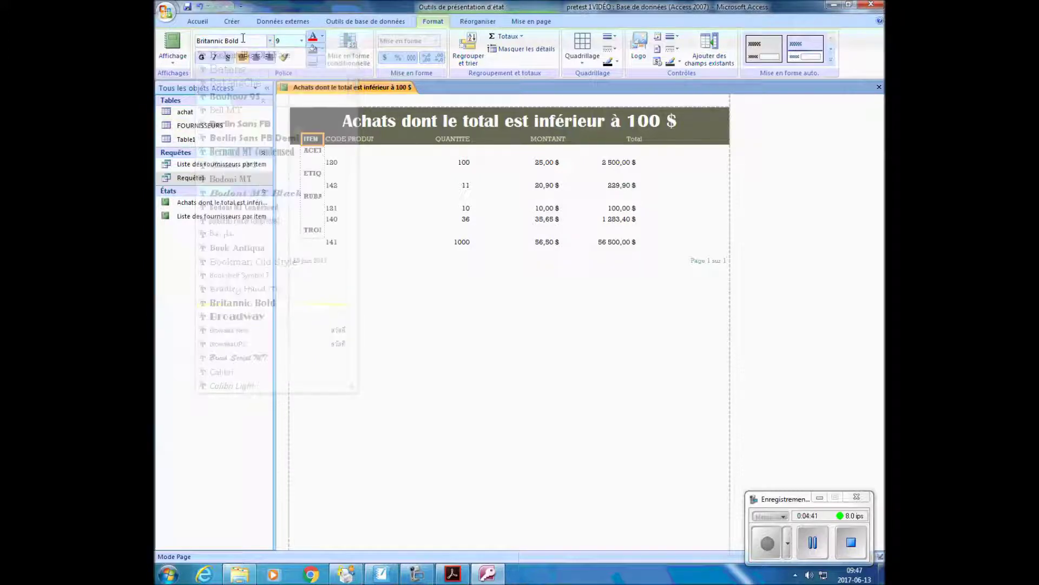
pyautogui.click(302, 41)
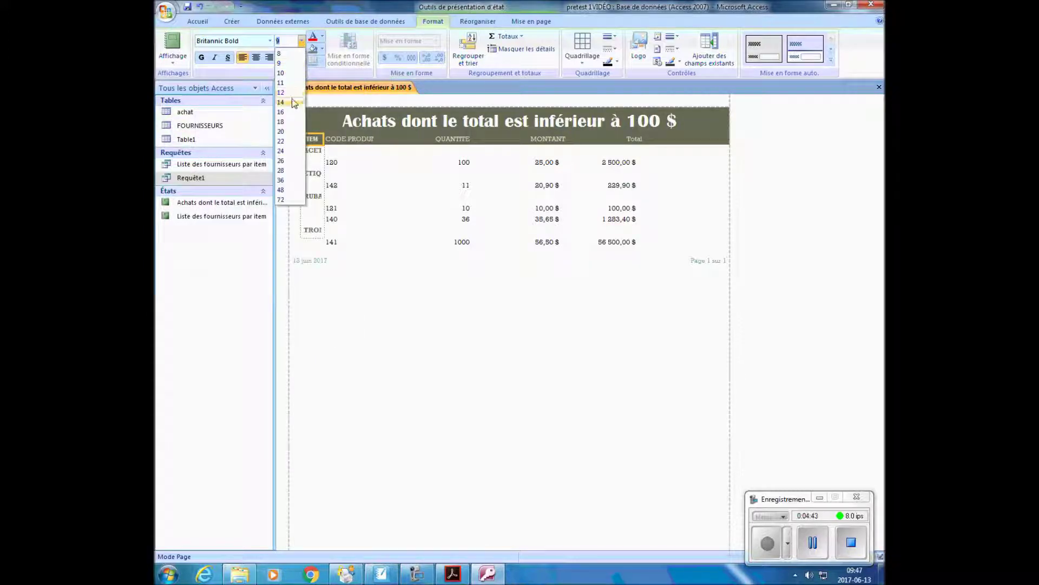
pyautogui.click(290, 93)
pyautogui.click(365, 139)
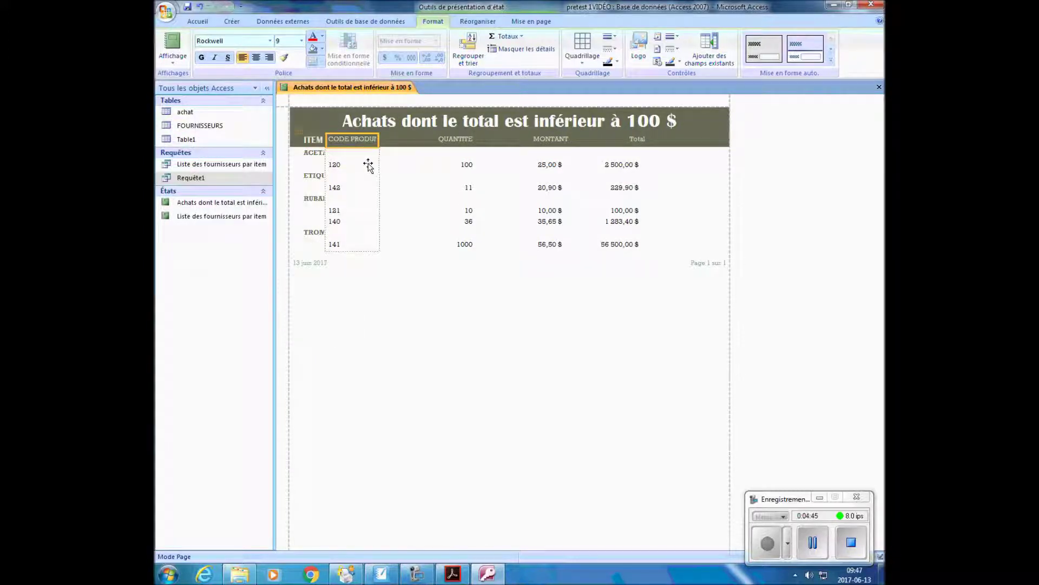
pyautogui.click(310, 142)
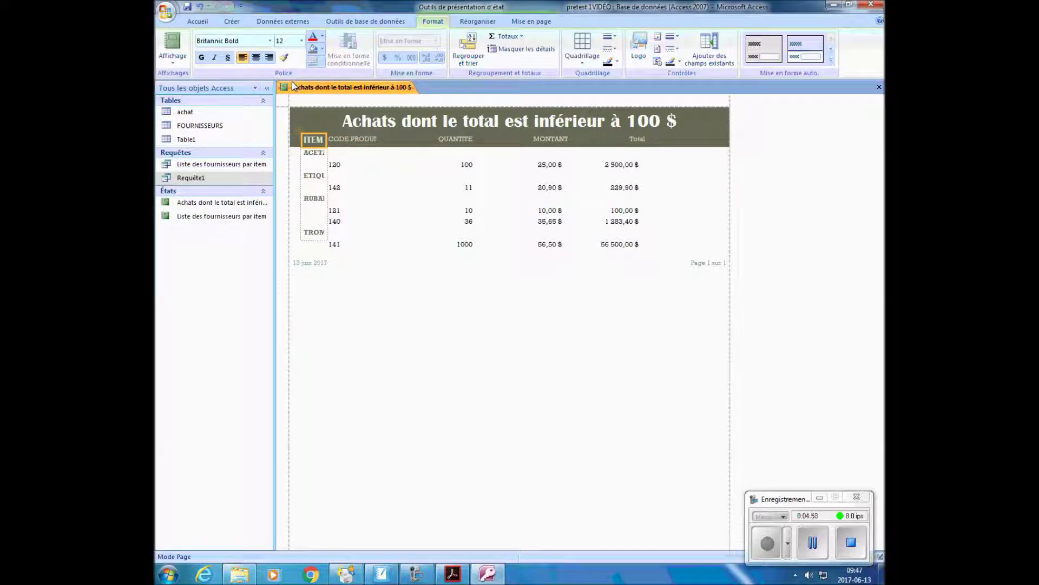
pyautogui.click(215, 58)
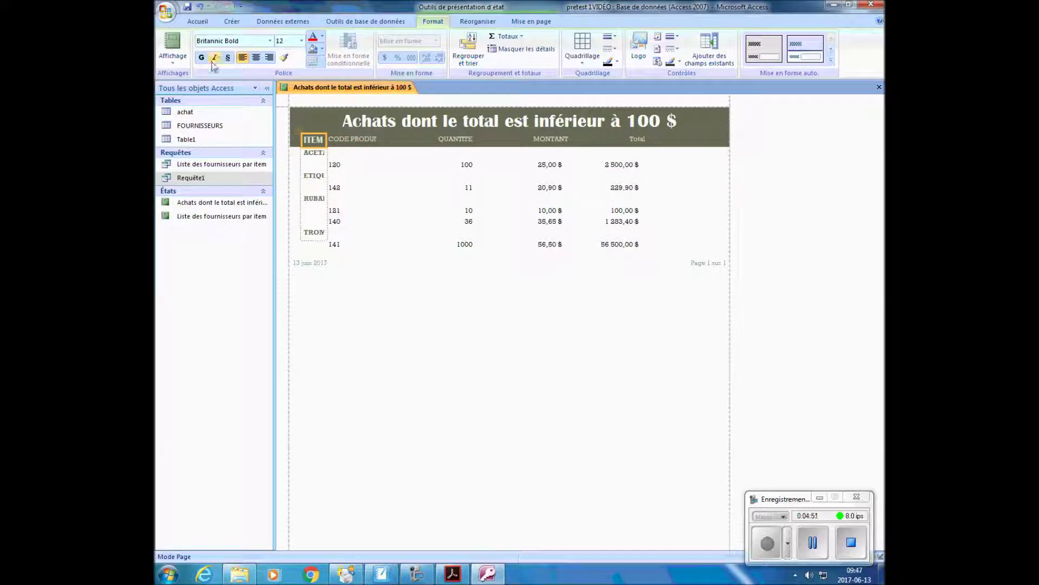
# - Change the CODE PRODUIT column heading text to CODE DE PRODUIT
pyautogui.click(364, 142)
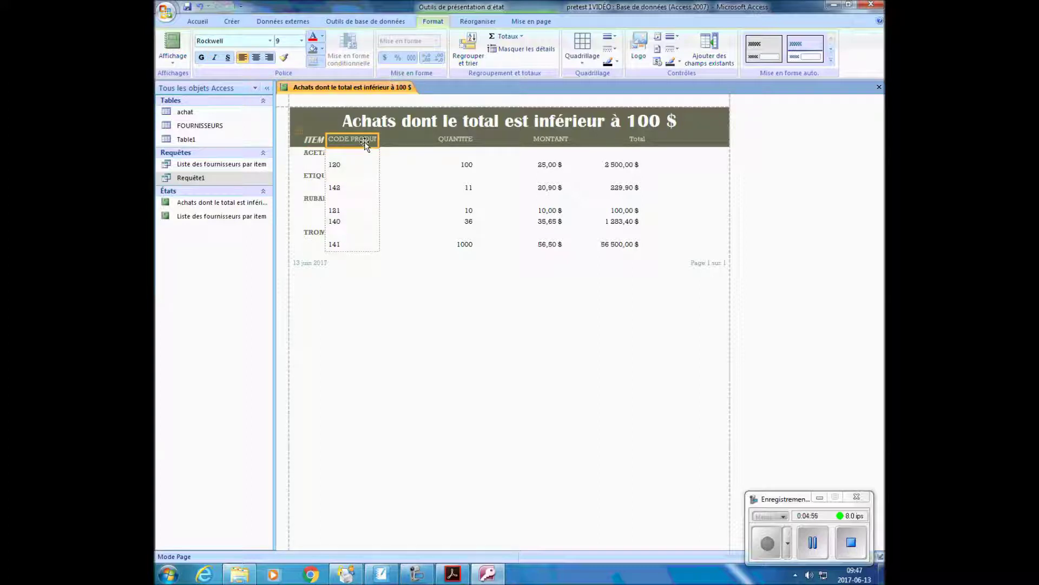
pyautogui.click(351, 138)
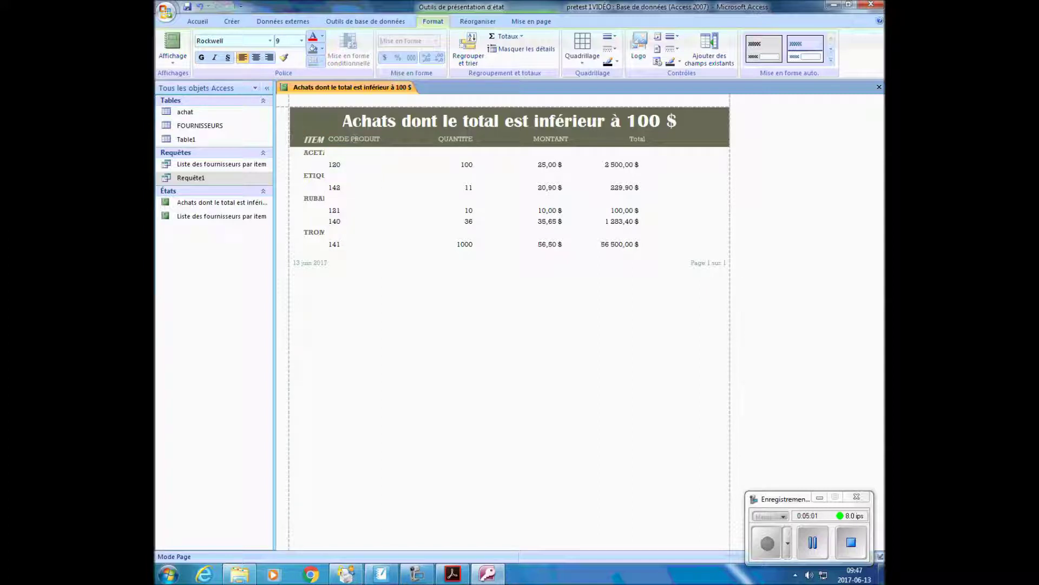
pyautogui.write('DE')
pyautogui.press('Return')
# - Format the CODE DE PRODUIT column heading in Britannic Bold, size 12, italic
pyautogui.click(247, 42)
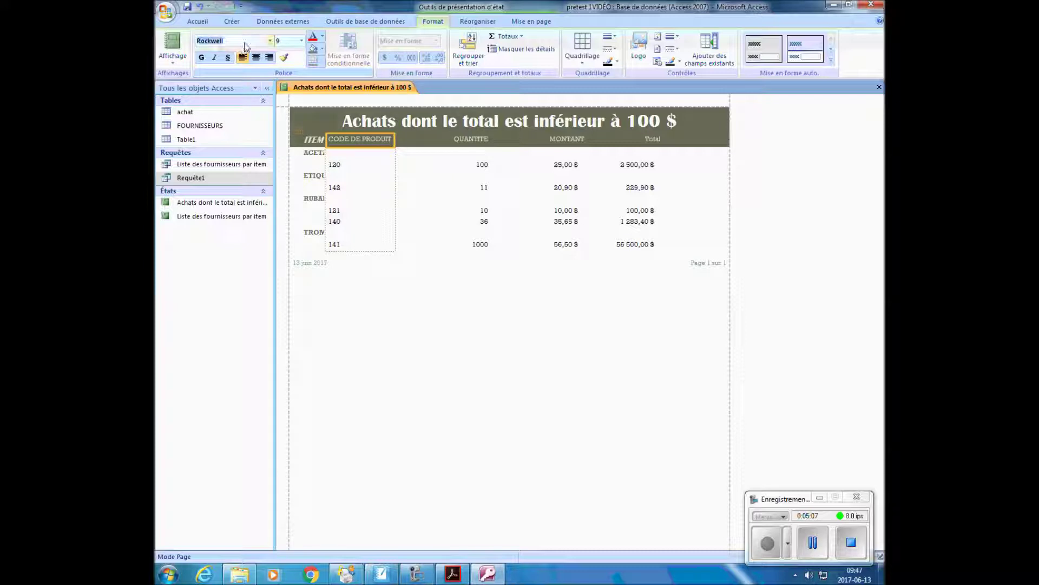
pyautogui.click(270, 42)
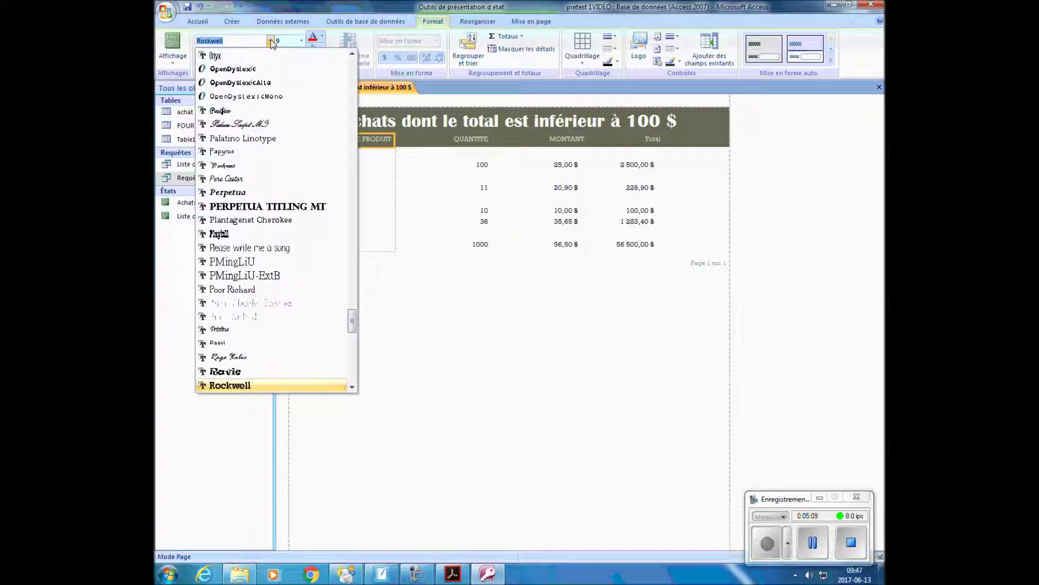
pyautogui.moveTo(352, 321); pyautogui.dragTo(352, 60)
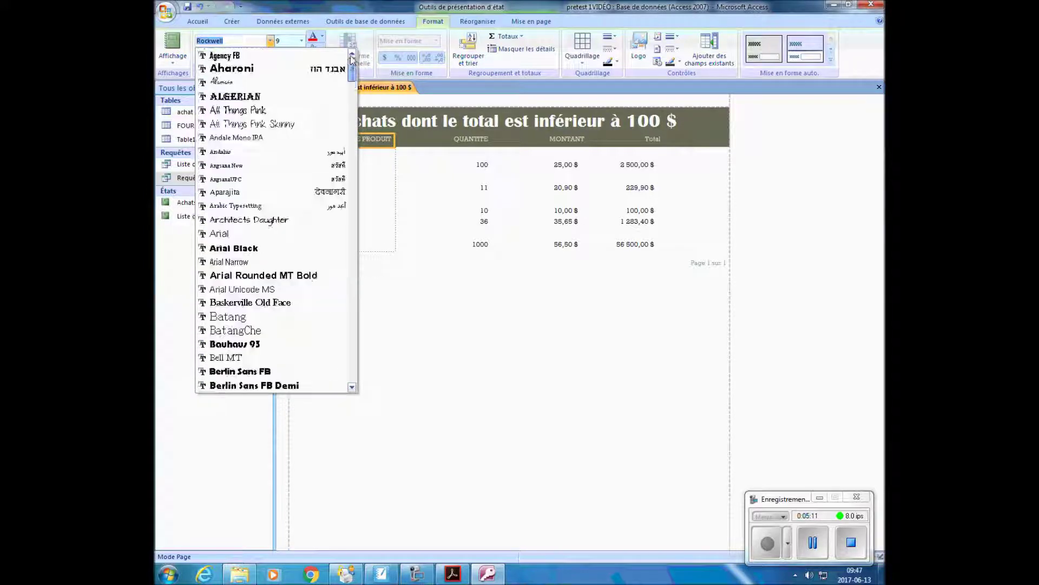
pyautogui.write('Bradley Hand ITC')
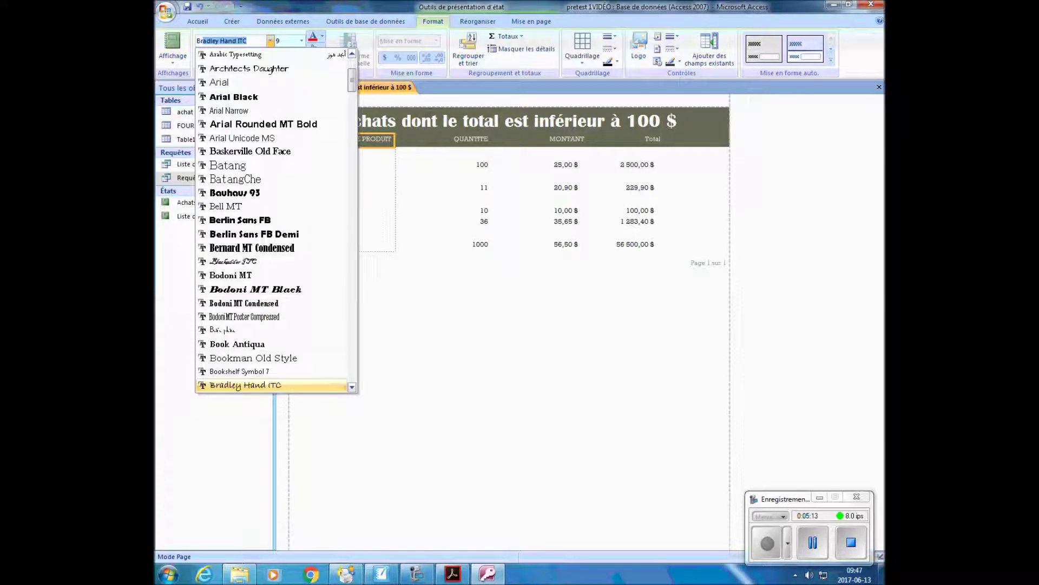
pyautogui.scroll(-3, 278, 314)
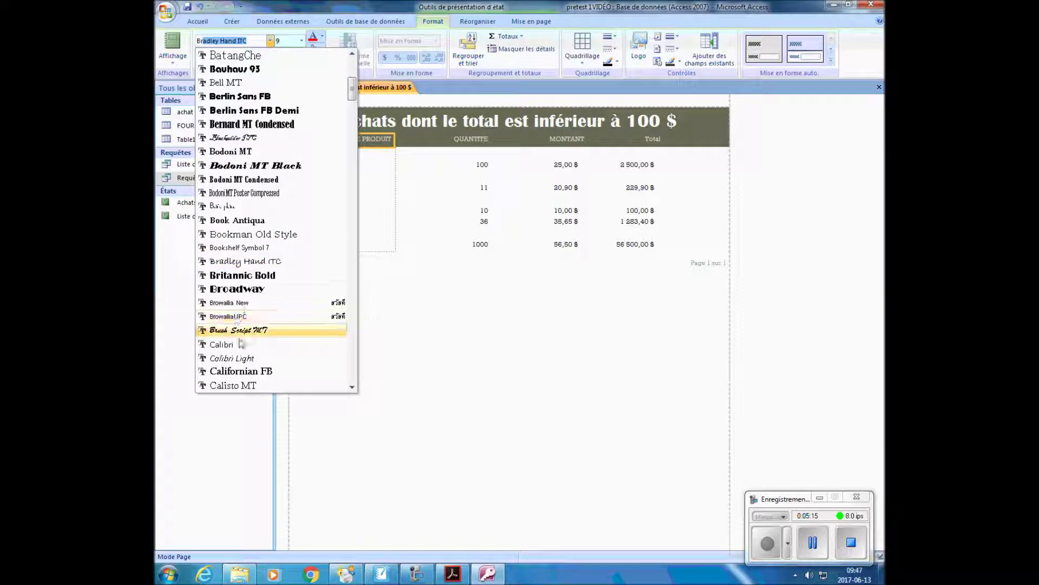
pyautogui.click(260, 275)
pyautogui.click(302, 41)
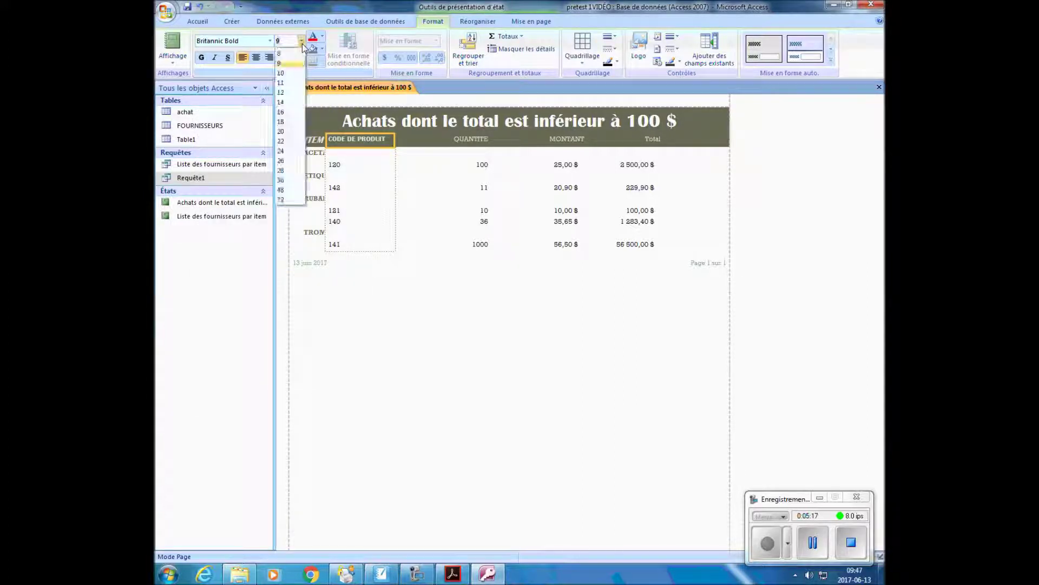
pyautogui.click(284, 93)
pyautogui.click(215, 58)
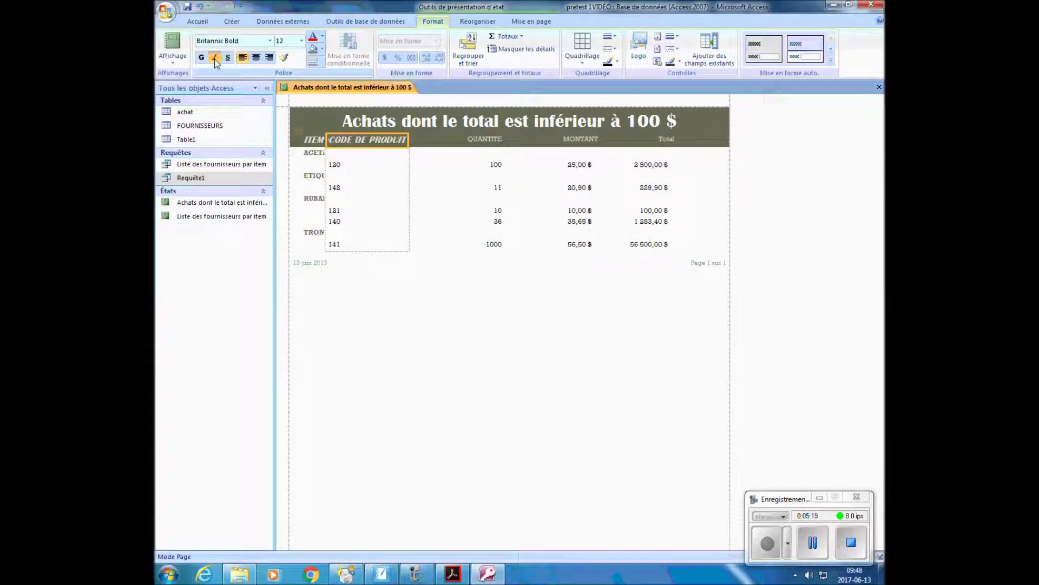
# - Correct the QUANTITE column heading text to QUANTITÉ with an accented final letter
pyautogui.click(489, 140)
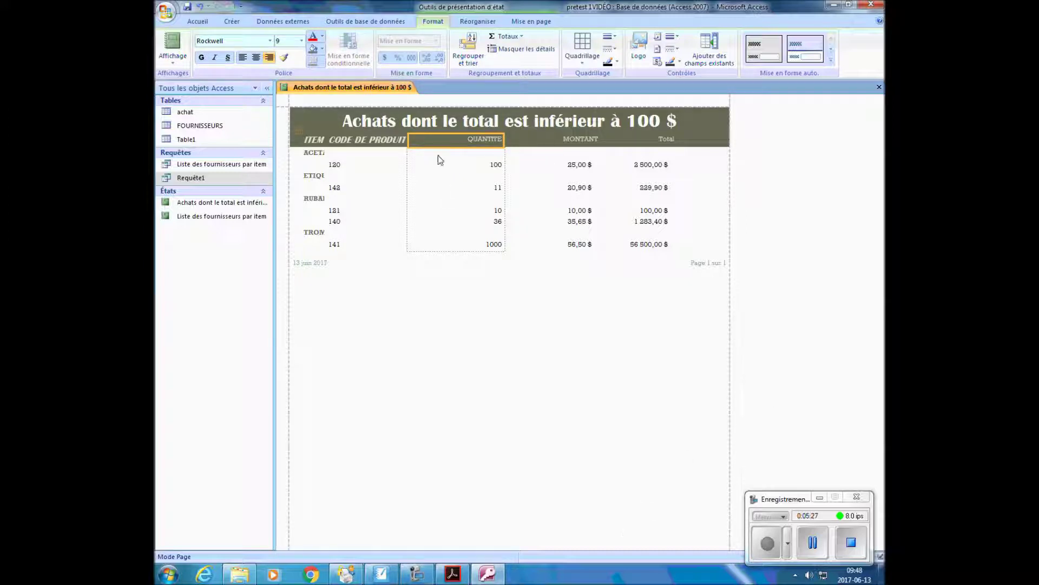
pyautogui.click(499, 140)
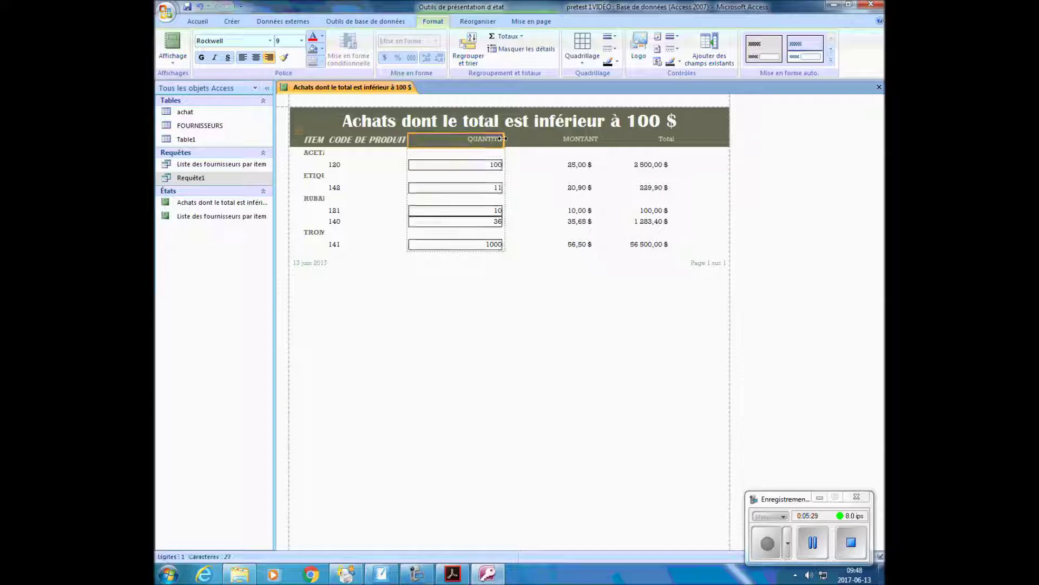
pyautogui.click(502, 139)
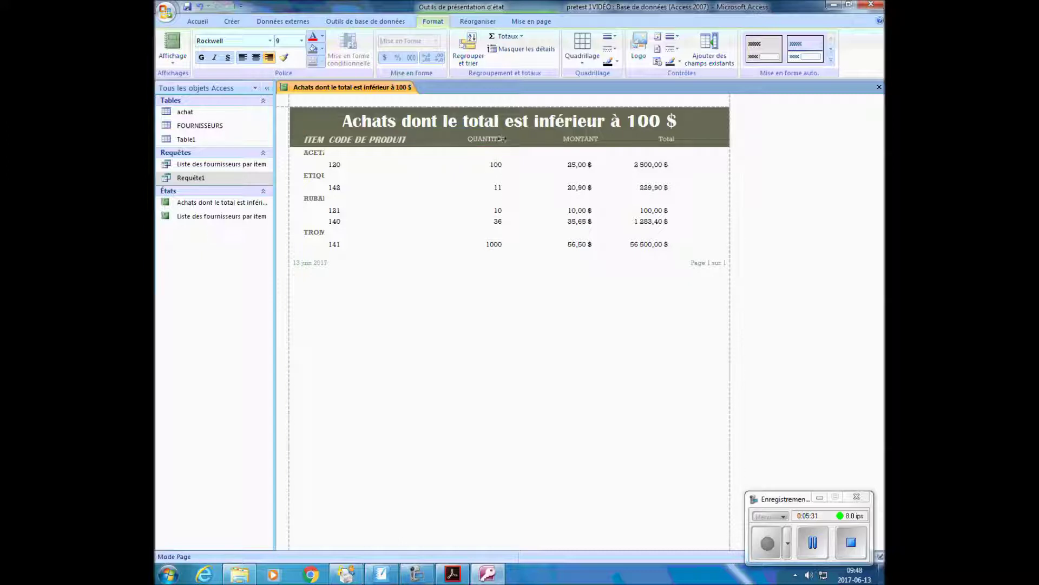
pyautogui.press('BackSpace')
pyautogui.write('É')
pyautogui.press('BackSpace')
pyautogui.write('É')
pyautogui.click(612, 140)
# - Format the QUANTITÉ column heading in Britannic Bold, size 12, italic
pyautogui.click(477, 139)
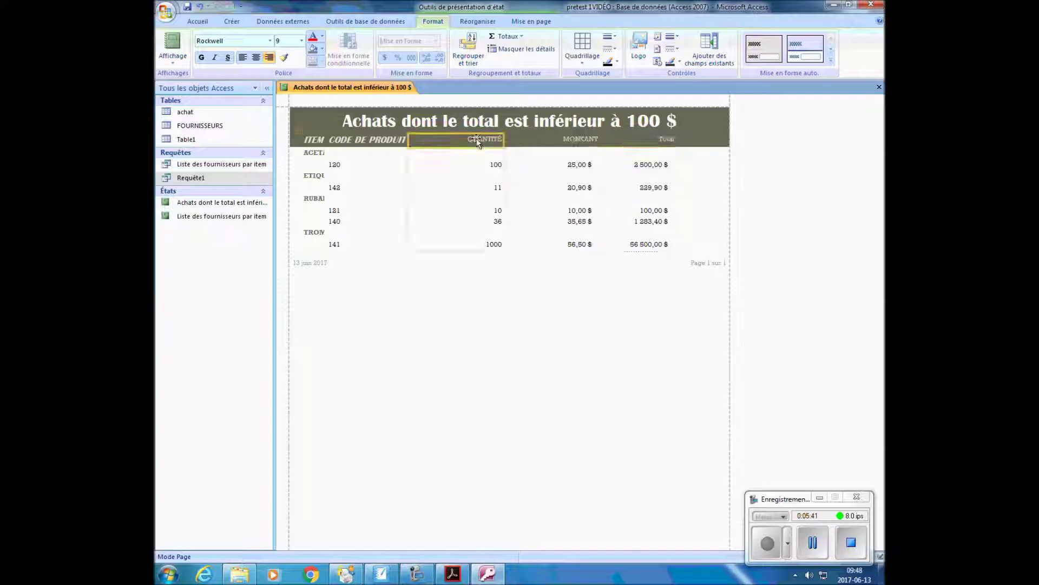
pyautogui.click(271, 43)
pyautogui.write('b')
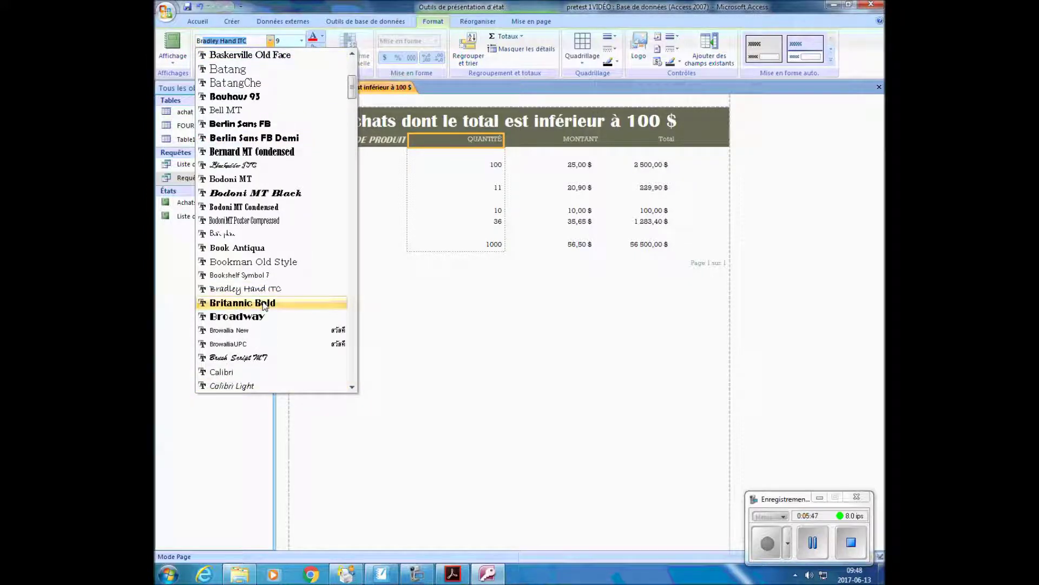
pyautogui.click(264, 303)
pyautogui.click(302, 40)
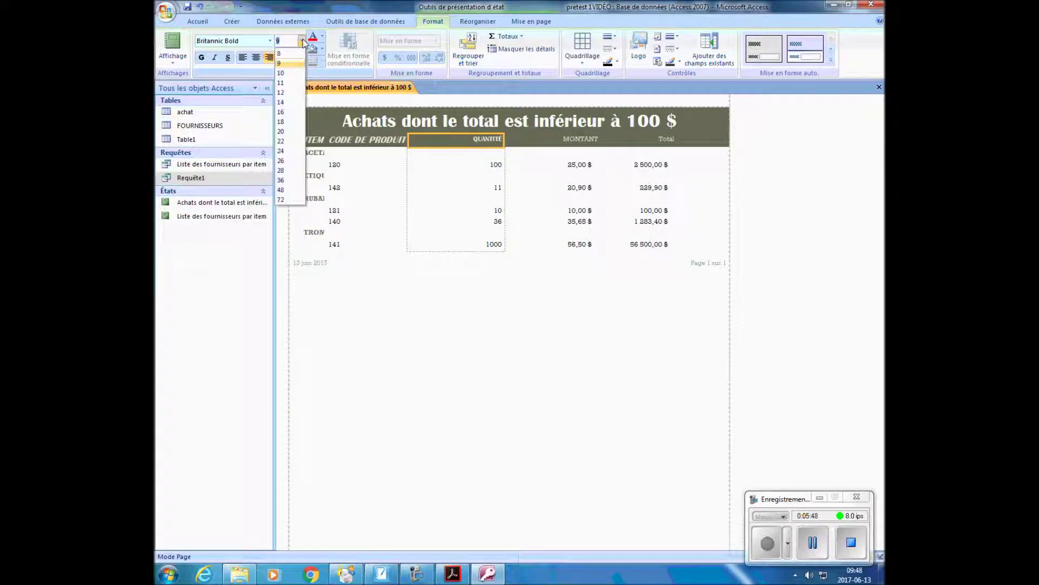
pyautogui.click(290, 92)
pyautogui.click(215, 56)
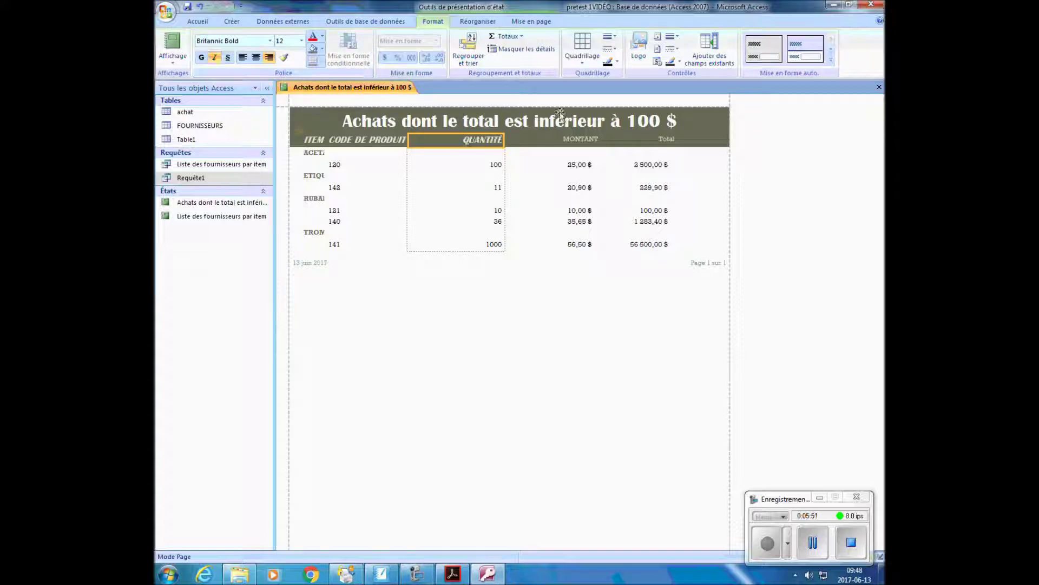
# - Format the MONTANT column heading in Britannic Bold, size 12, italic
pyautogui.click(578, 141)
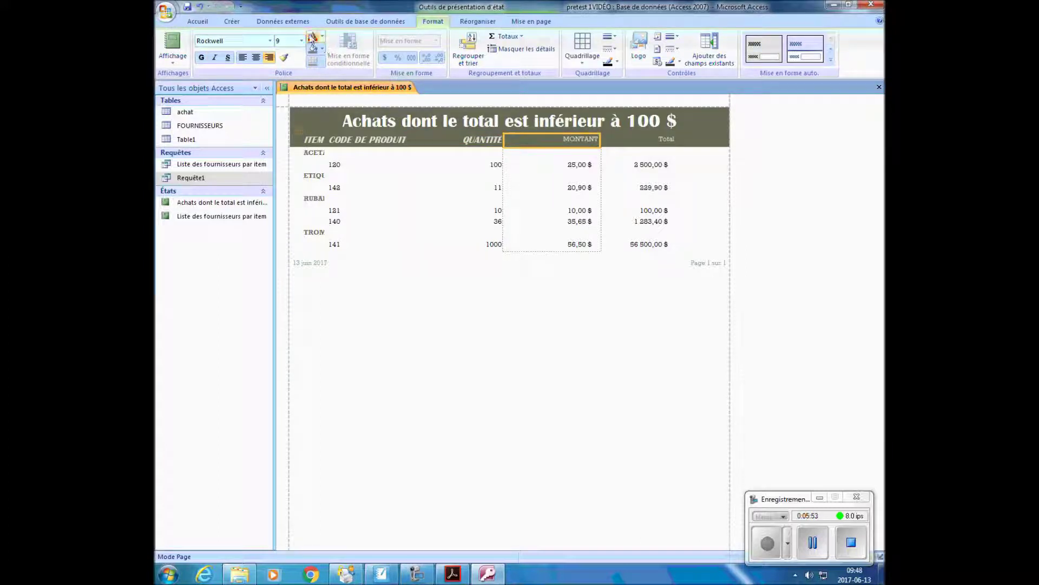
pyautogui.click(270, 41)
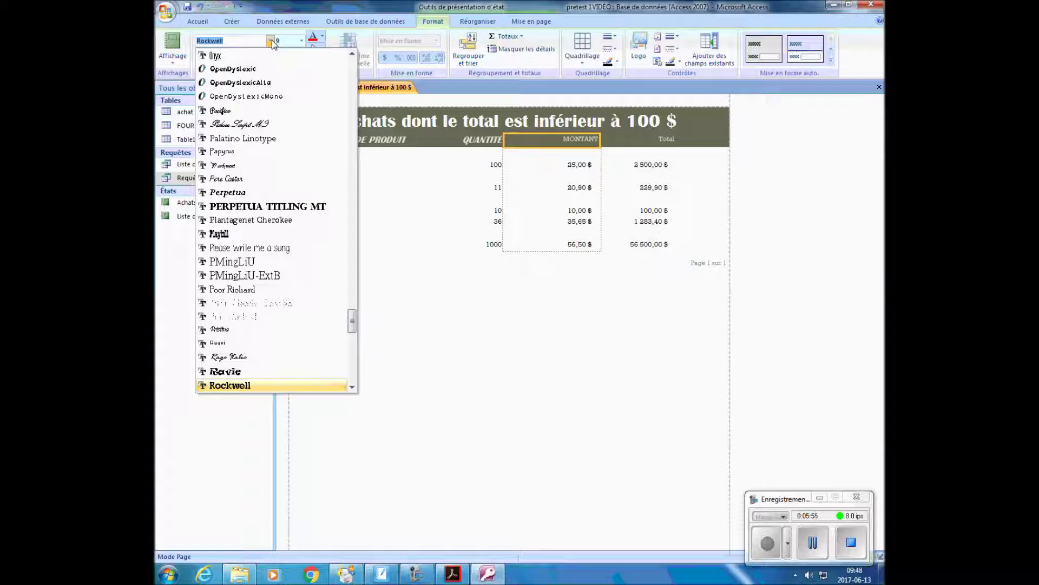
pyautogui.write('br')
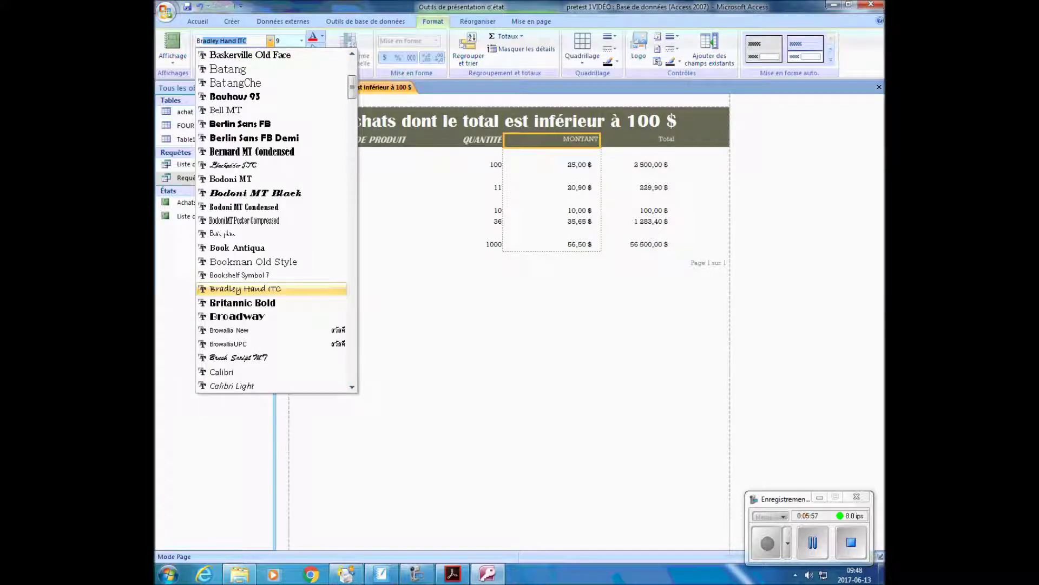
pyautogui.click(243, 302)
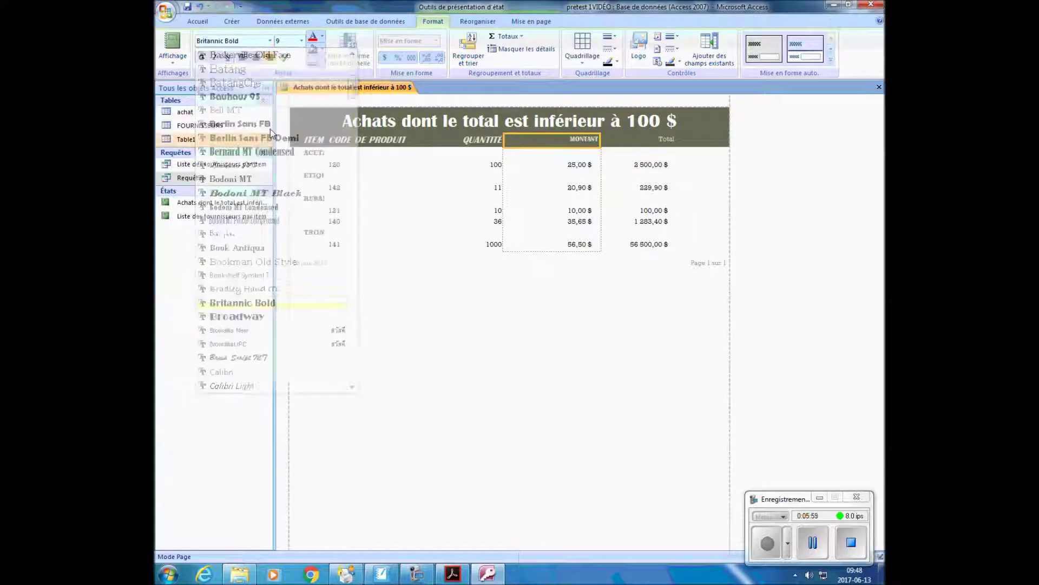
pyautogui.click(301, 41)
pyautogui.press('Down')
pyautogui.press('Down')
pyautogui.press('Down')
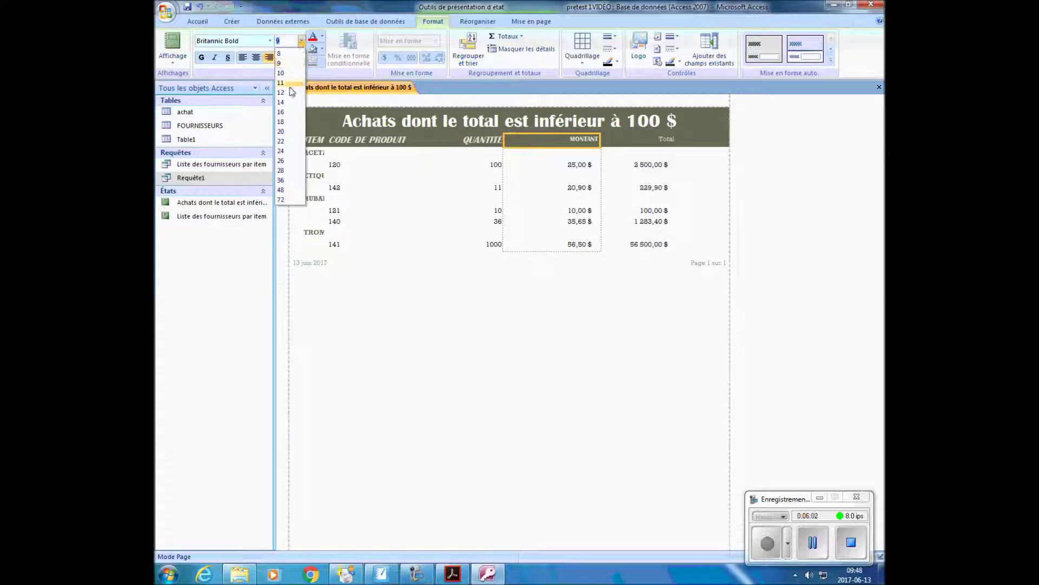
pyautogui.press('Return')
# - Change the Total column heading text to TOTAL in capital letters
pyautogui.click(680, 144)
pyautogui.click(680, 143)
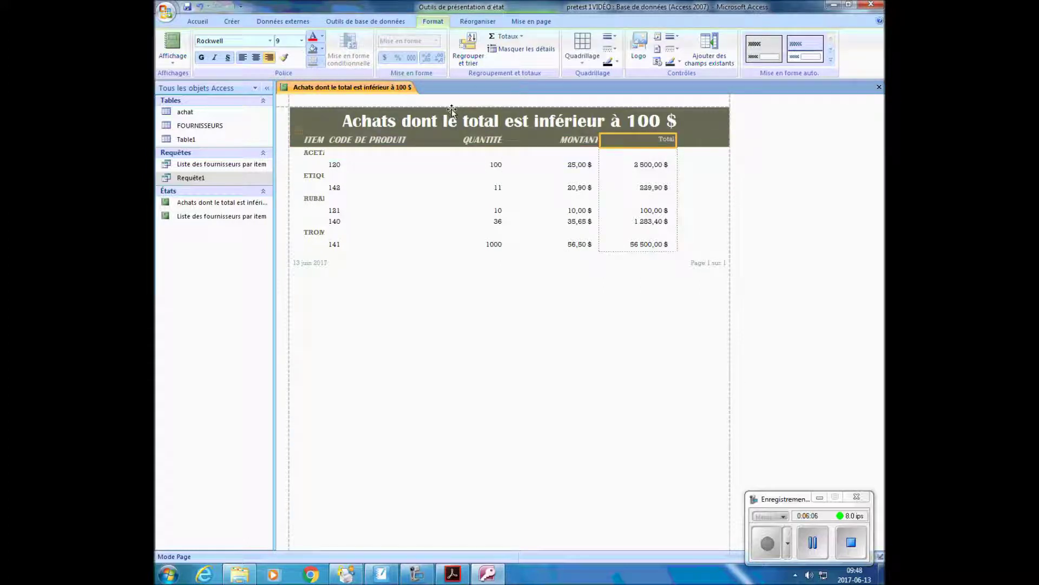
pyautogui.click(680, 143)
pyautogui.write('TOTAL')
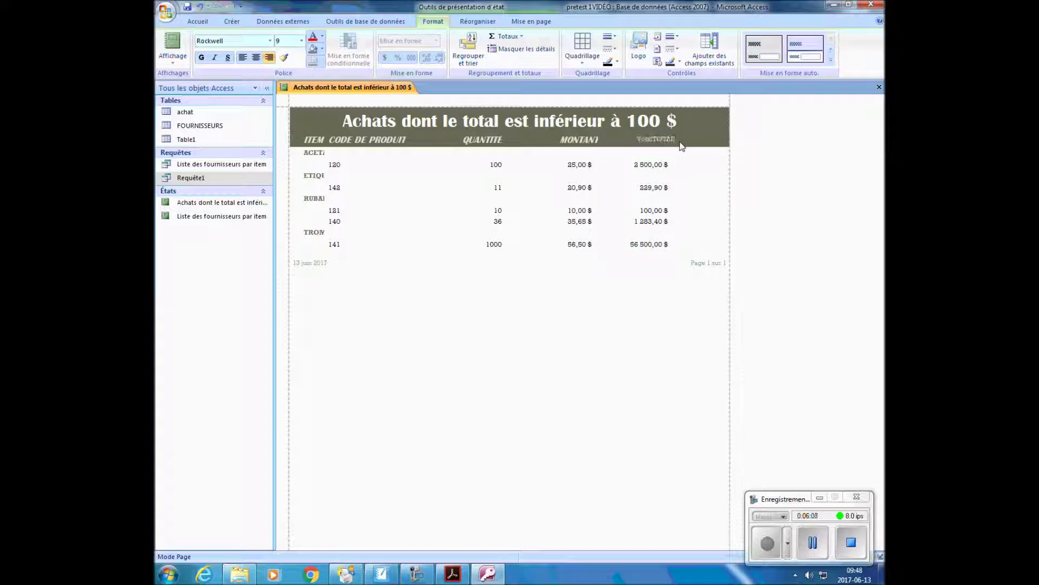
pyautogui.moveTo(654, 139); pyautogui.dragTo(635, 139)
pyautogui.press('Delete')
# - Format the TOTAL column heading in Britannic Bold, size 12, italic
pyautogui.click(662, 141)
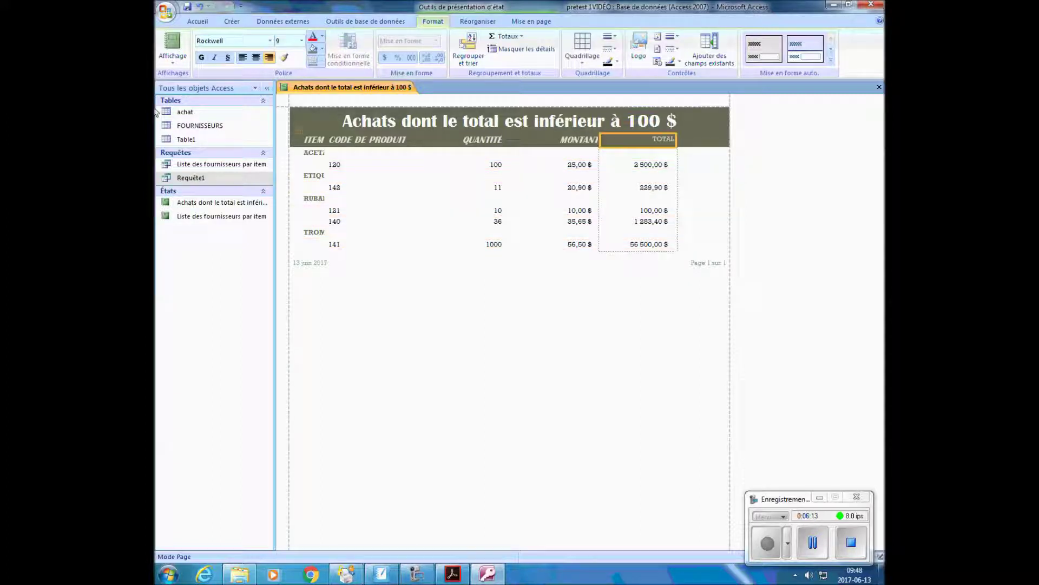
pyautogui.click(270, 41)
pyautogui.write('br')
pyautogui.press('Up')
pyautogui.press('Down')
pyautogui.press('Down')
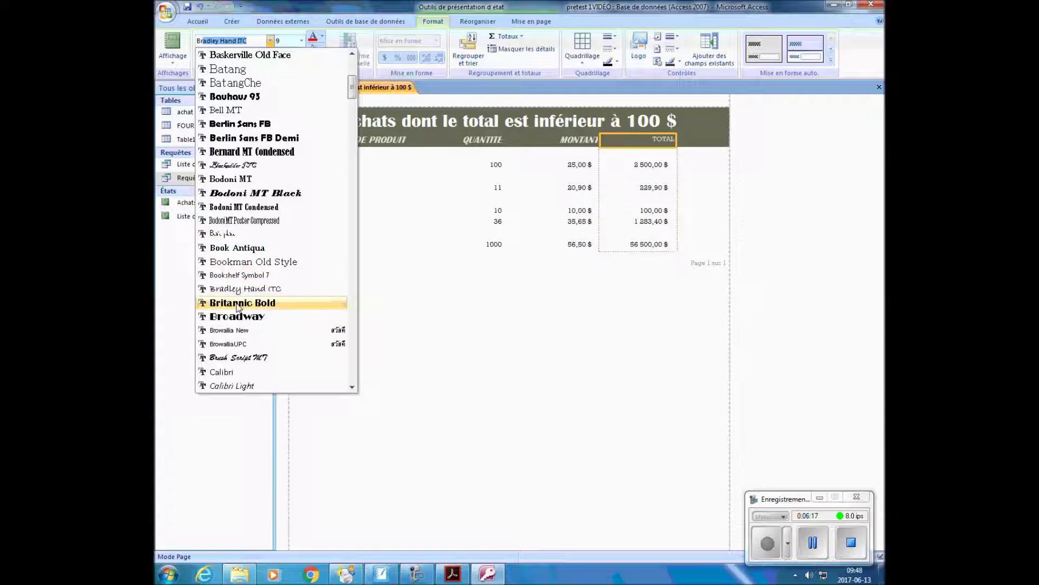
pyautogui.press('Return')
pyautogui.click(301, 41)
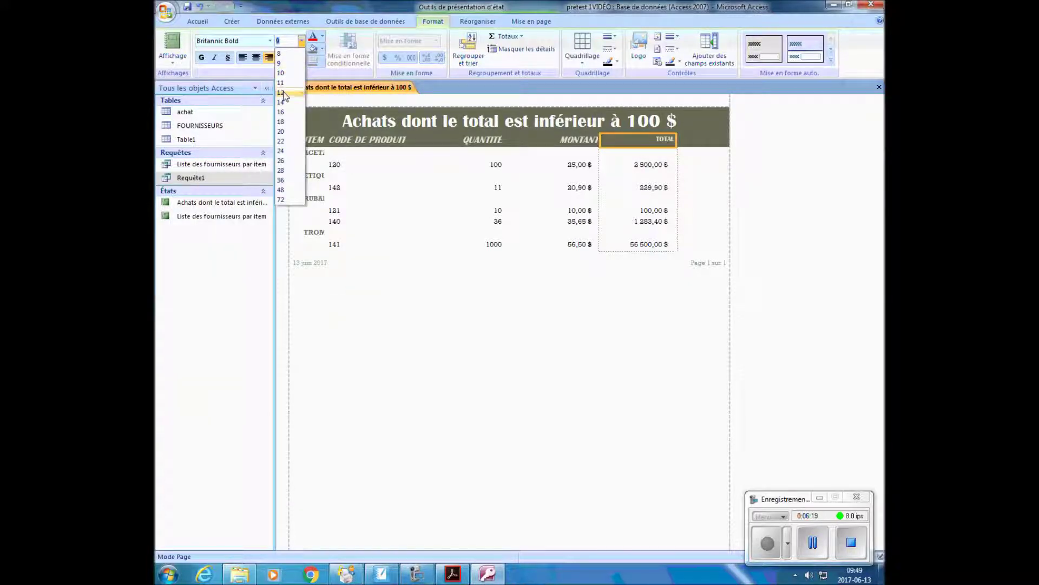
pyautogui.click(290, 91)
pyautogui.click(214, 57)
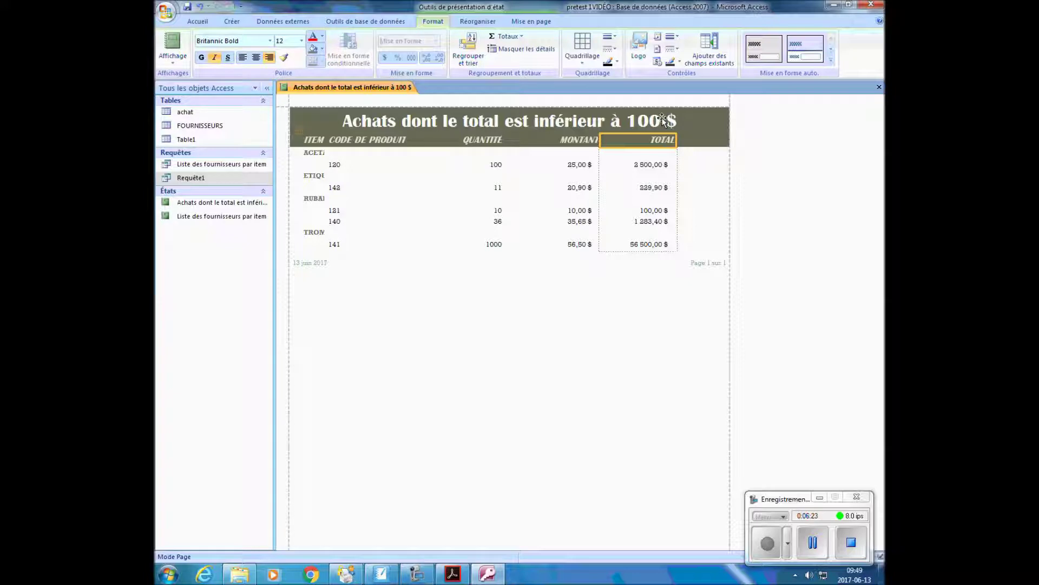
# - Widen the ITEM column enough to fit the full item names, such as ETIQUETTE and TROMBONE
pyautogui.click(313, 140)
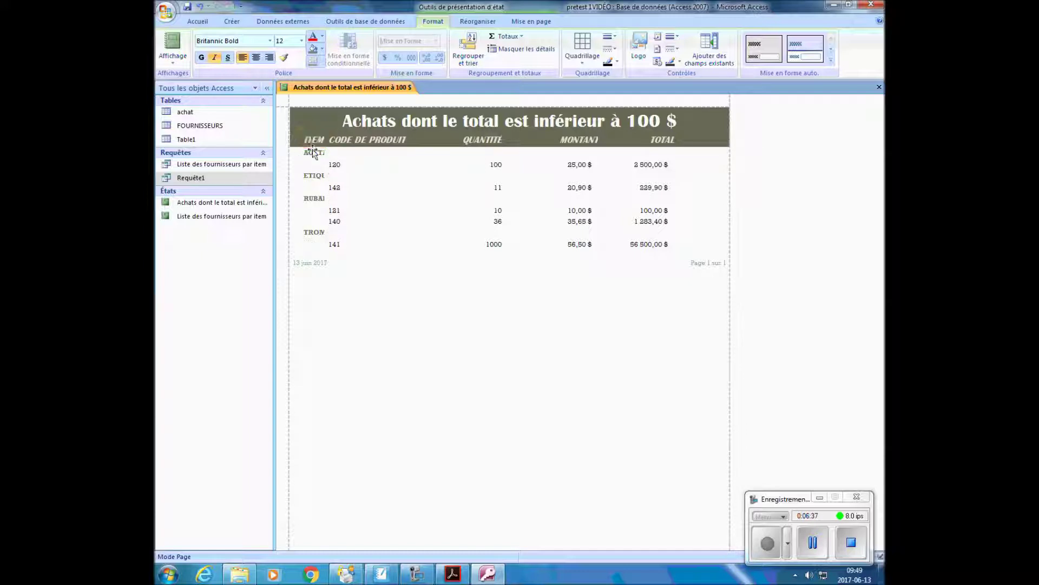
pyautogui.click(380, 143)
pyautogui.click(319, 140)
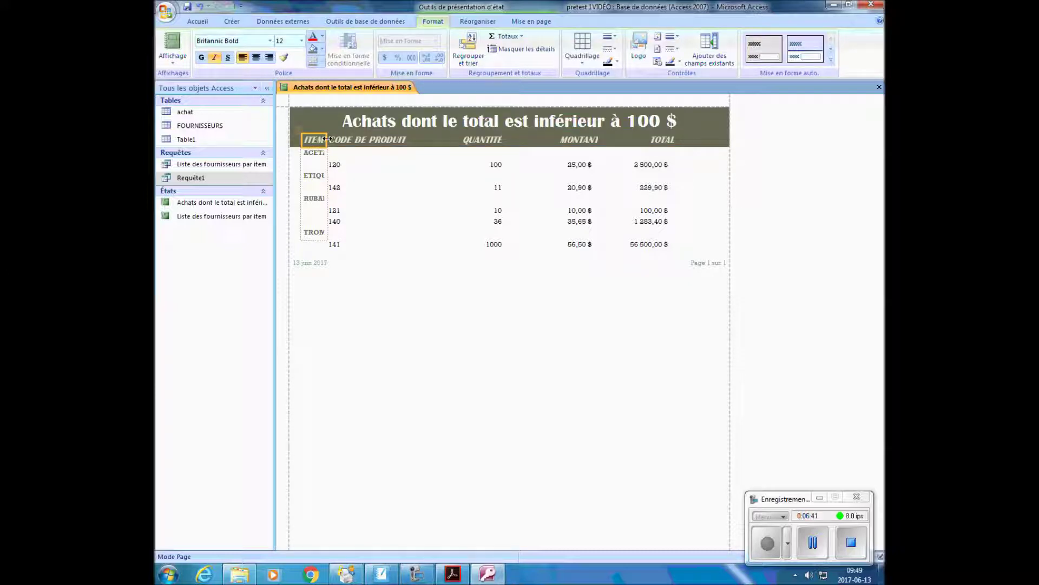
pyautogui.click(327, 139)
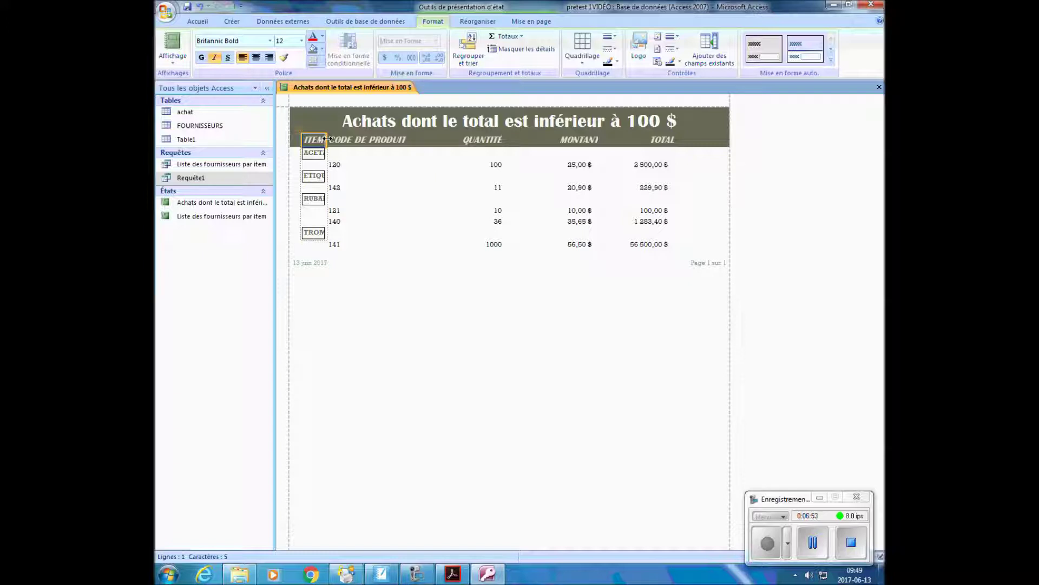
pyautogui.moveTo(327, 138); pyautogui.dragTo(366, 139)
# - Widen the CODE DE PRODUIT column slightly so its whole heading fits
pyautogui.click(422, 142)
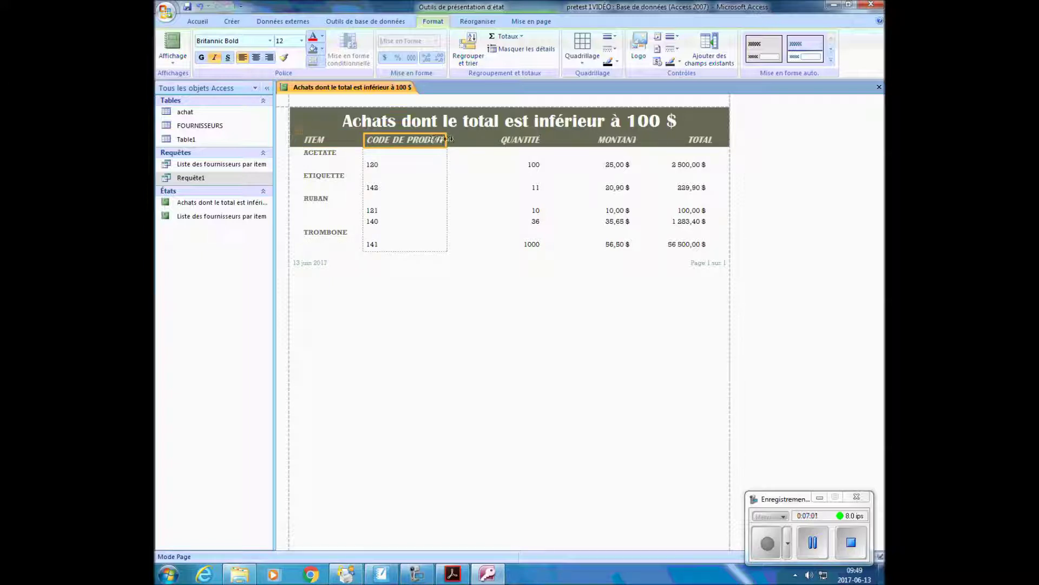
pyautogui.click(444, 139)
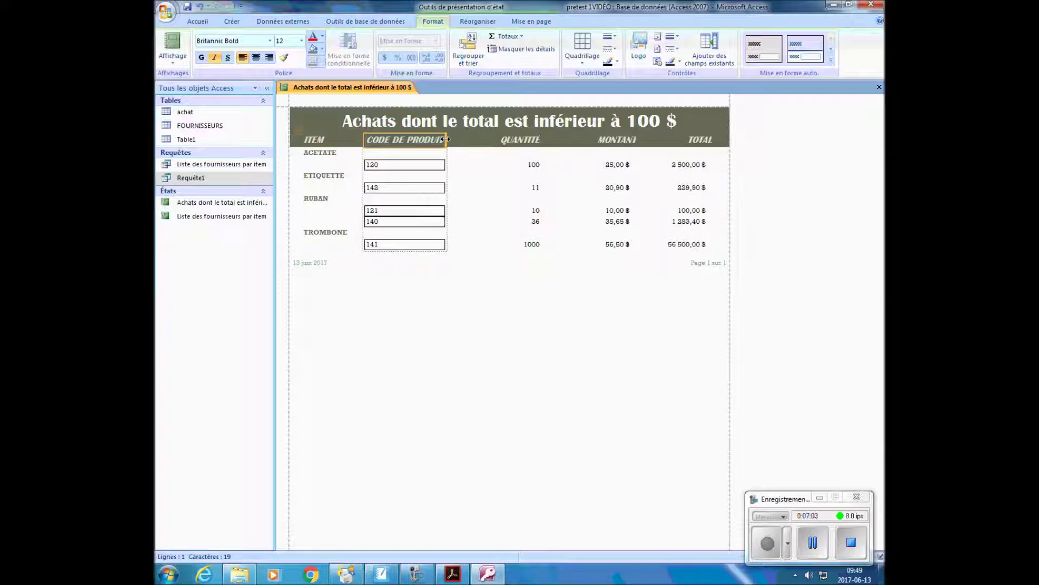
pyautogui.moveTo(445, 139); pyautogui.dragTo(451, 140)
# - Narrow the QUANTITÉ column to just about the width of its heading
pyautogui.click(484, 141)
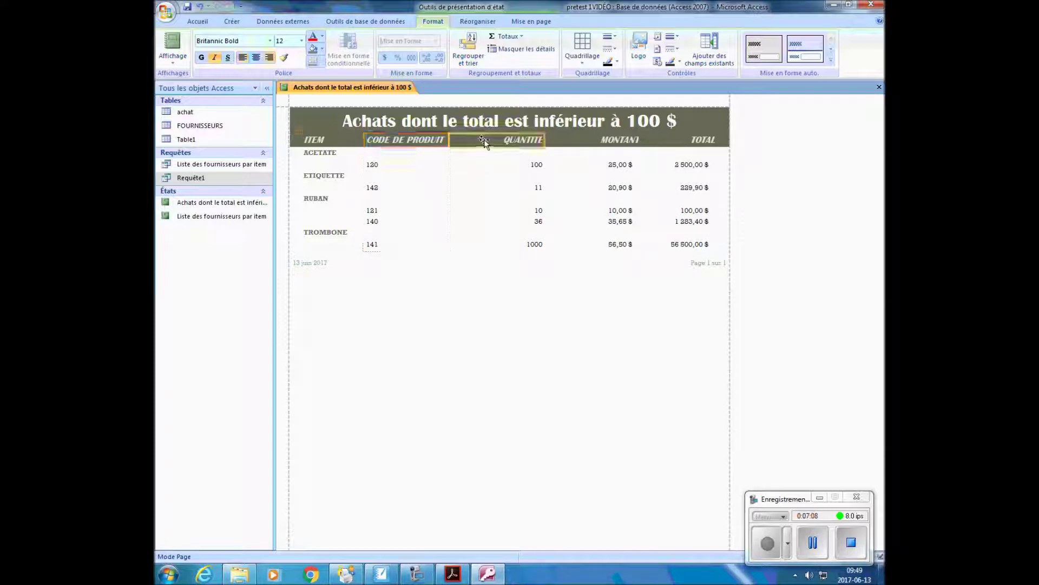
pyautogui.click(543, 140)
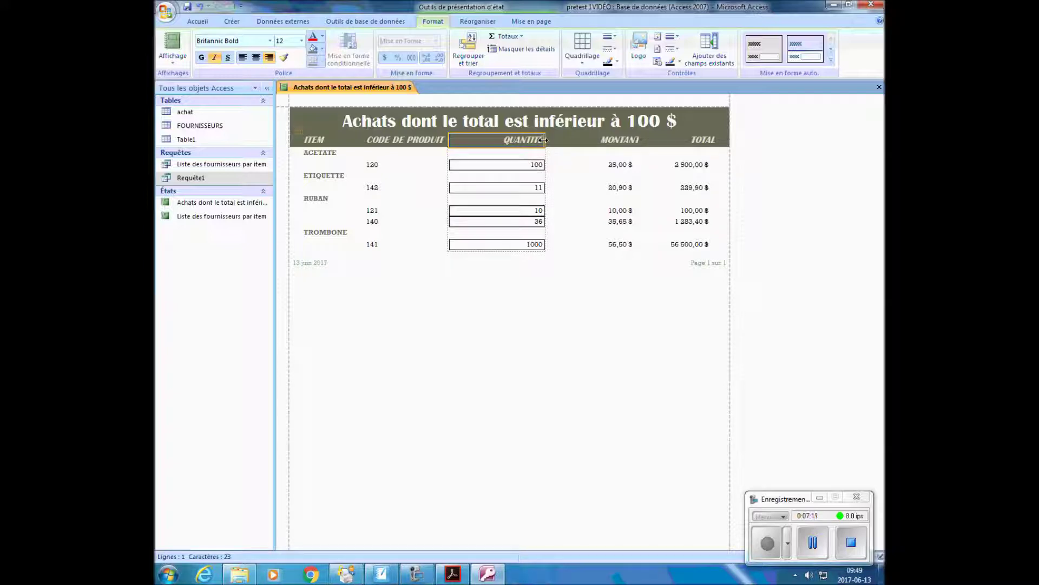
pyautogui.moveTo(543, 140); pyautogui.dragTo(515, 142)
pyautogui.moveTo(513, 142); pyautogui.dragTo(499, 147)
pyautogui.press('Delete')
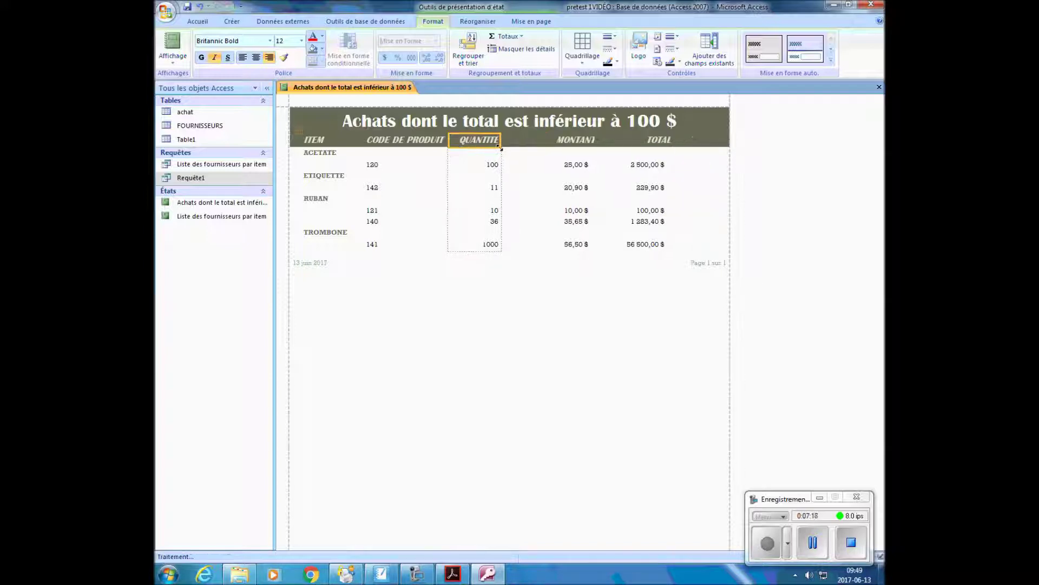
# - Narrow the MONTANT column to bring its amounts closer to the QUANTITÉ column
pyautogui.click(550, 143)
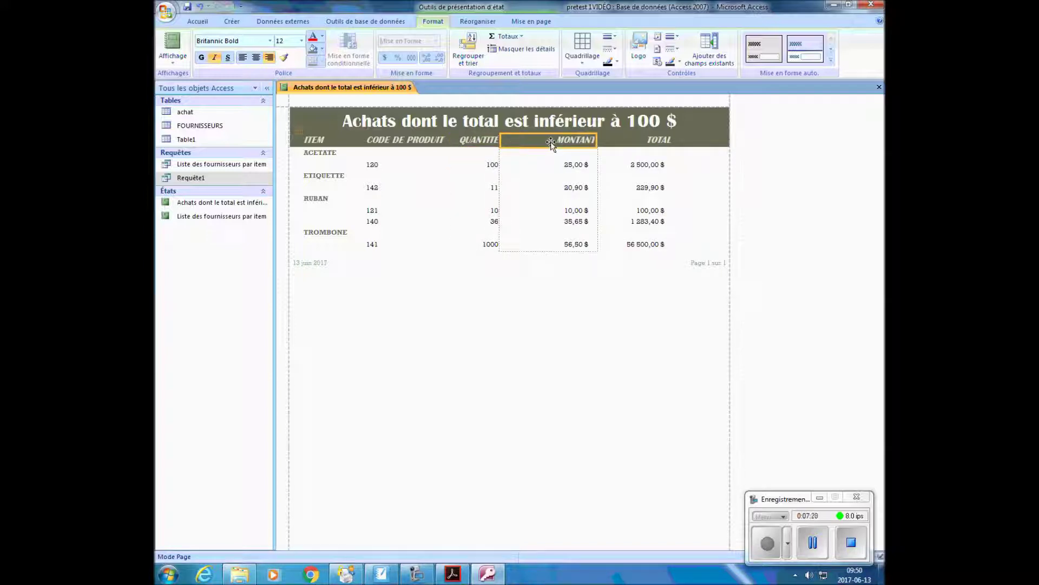
pyautogui.click(595, 140)
pyautogui.moveTo(594, 140); pyautogui.dragTo(567, 148)
# - Narrow the TOTAL column to bring its amounts closer to the MONTANT column
pyautogui.click(613, 141)
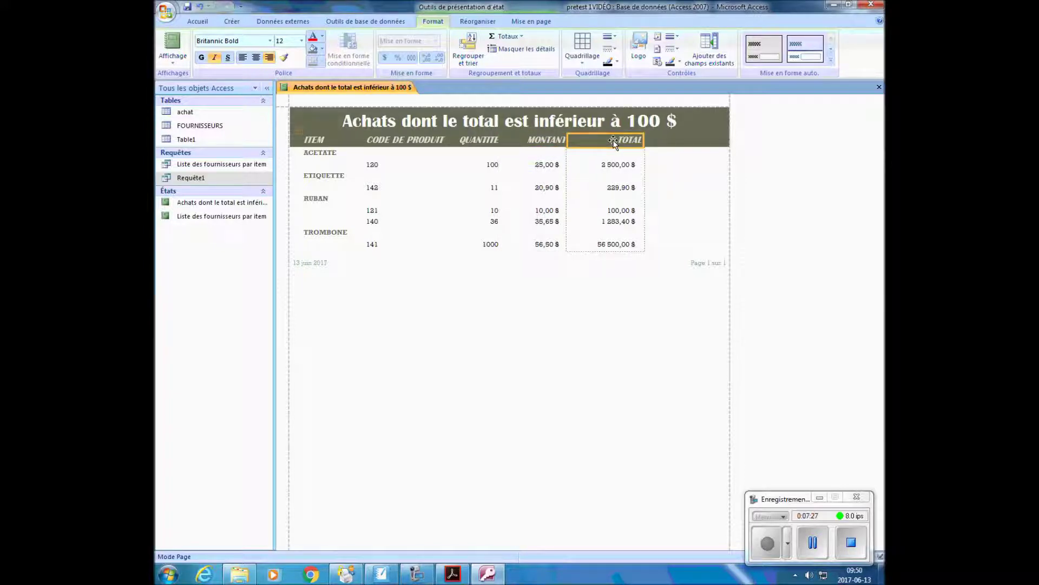
pyautogui.click(647, 142)
pyautogui.moveTo(647, 141); pyautogui.dragTo(623, 147)
pyautogui.click(539, 373)
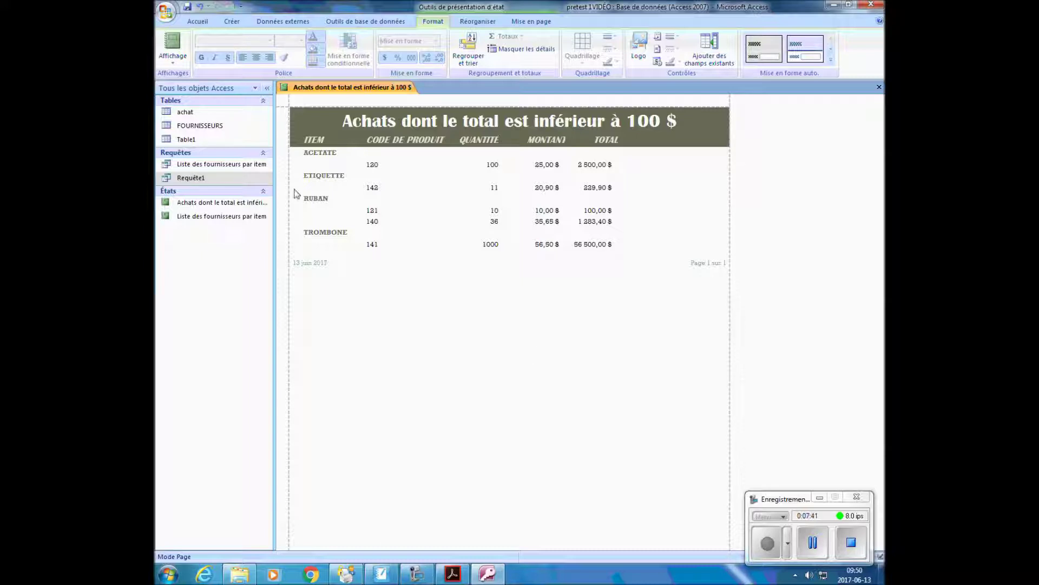
# - Format the item names under the ITEM heading in Times New Roman, size 10
pyautogui.click(321, 156)
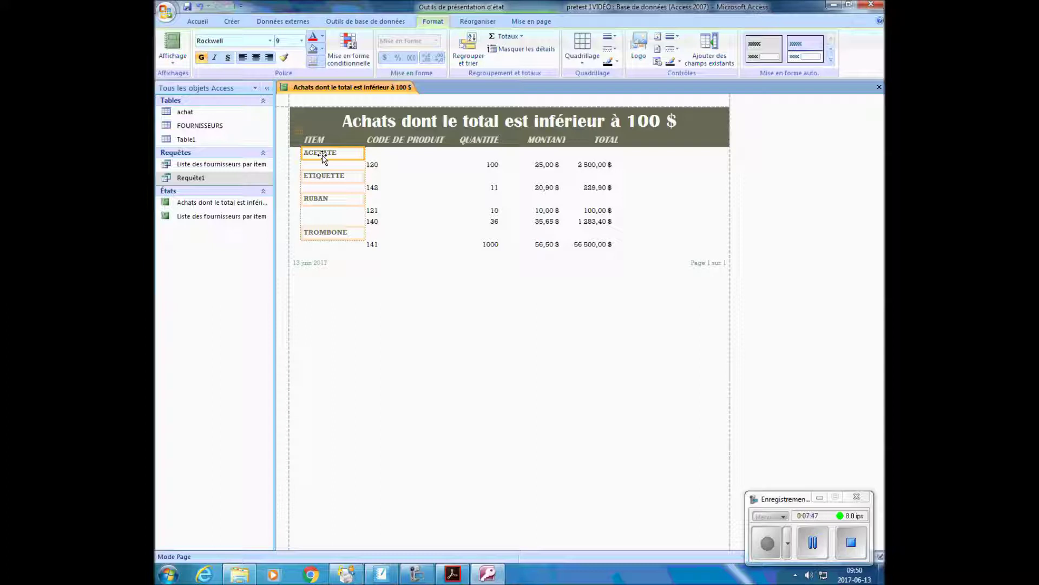
pyautogui.click(372, 169)
pyautogui.click(340, 157)
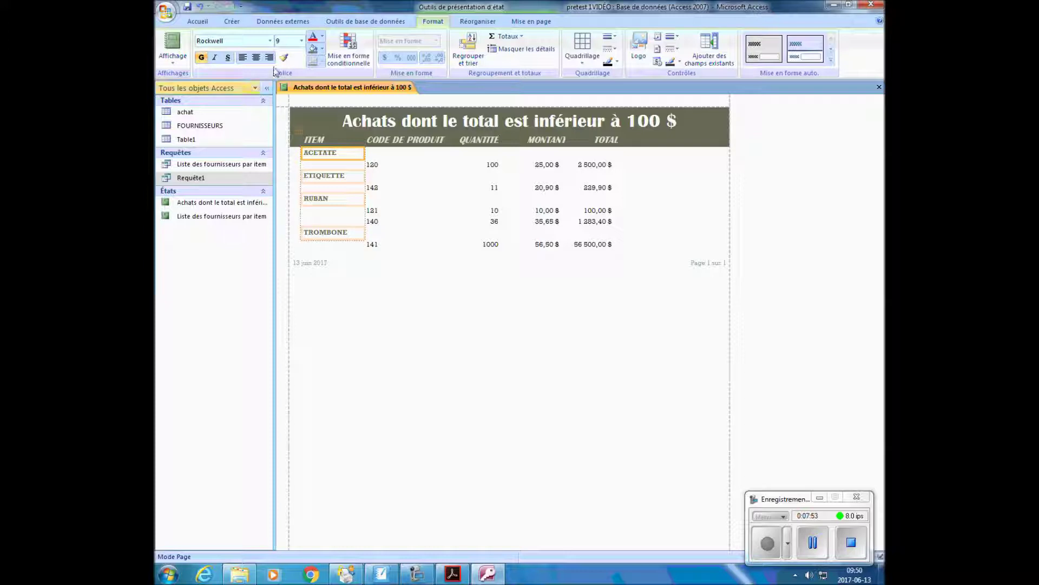
pyautogui.click(270, 40)
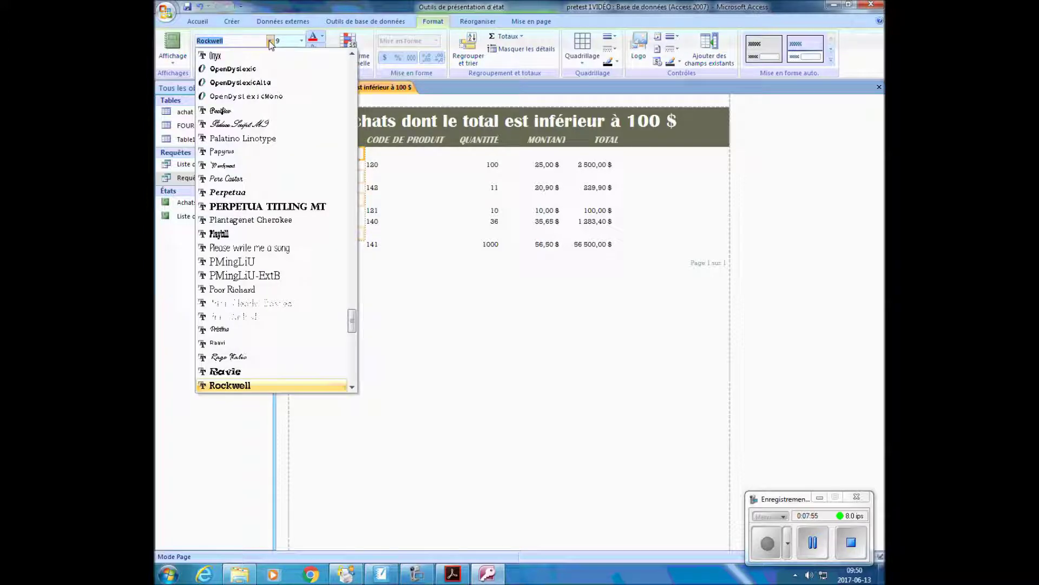
pyautogui.write('t')
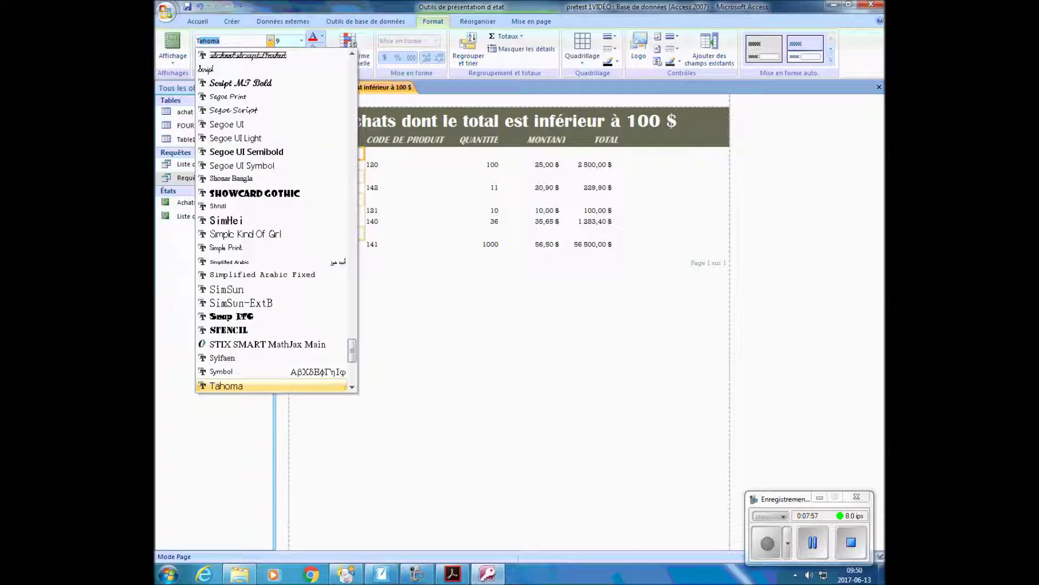
pyautogui.scroll(-7, 349, 379)
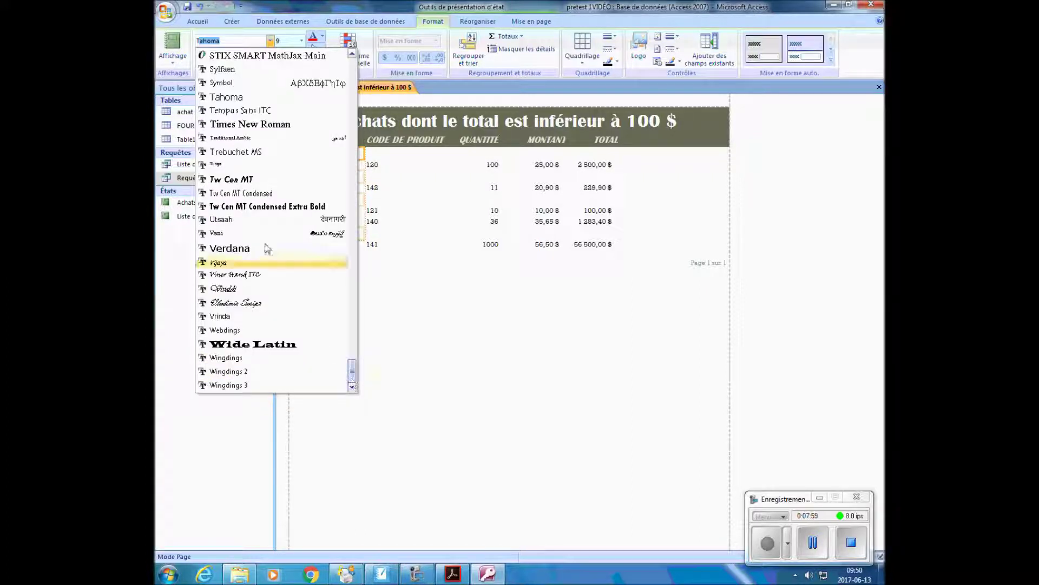
pyautogui.click(265, 124)
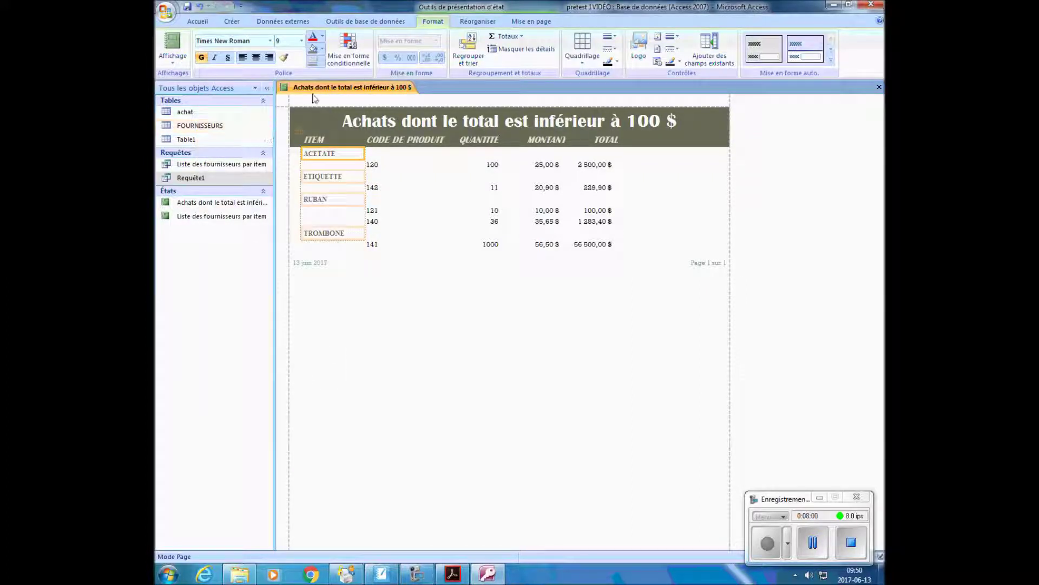
pyautogui.click(301, 41)
pyautogui.click(293, 73)
# - Format the product codes under the CODE DE PRODUIT heading in Times New Roman, size 10
pyautogui.click(384, 167)
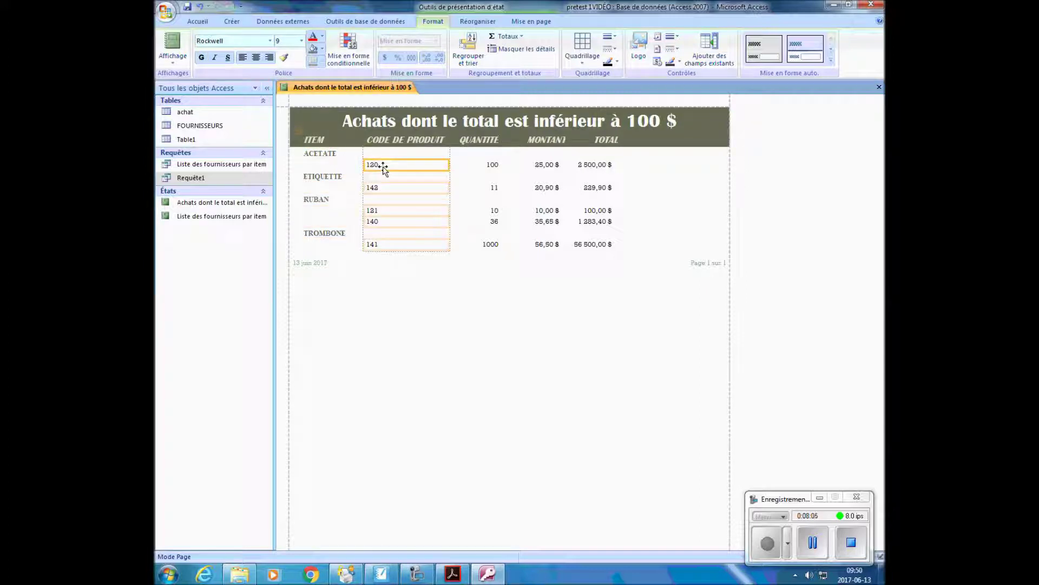
pyautogui.click(477, 173)
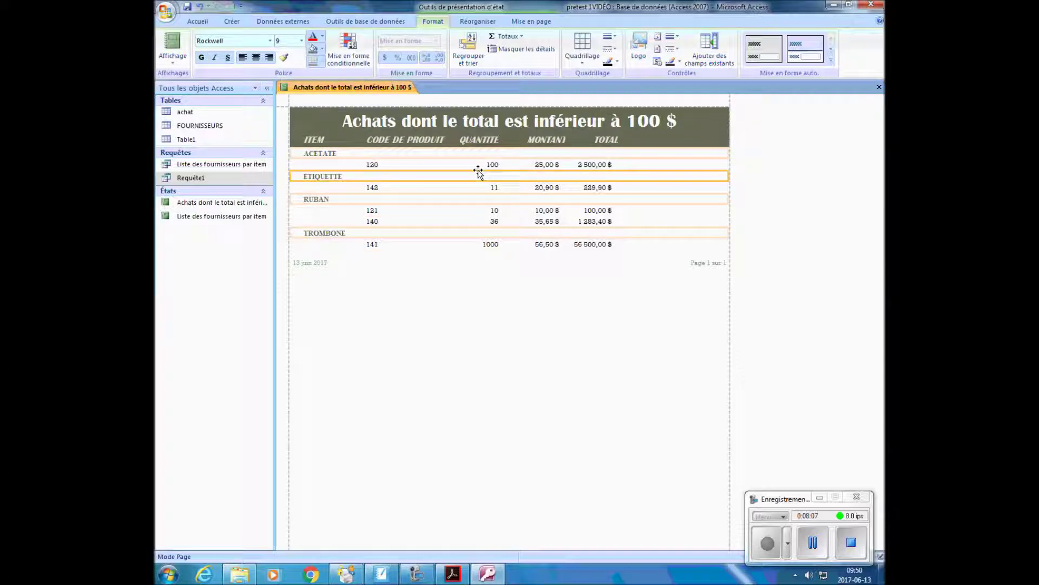
pyautogui.click(427, 166)
pyautogui.click(492, 165)
pyautogui.click(398, 168)
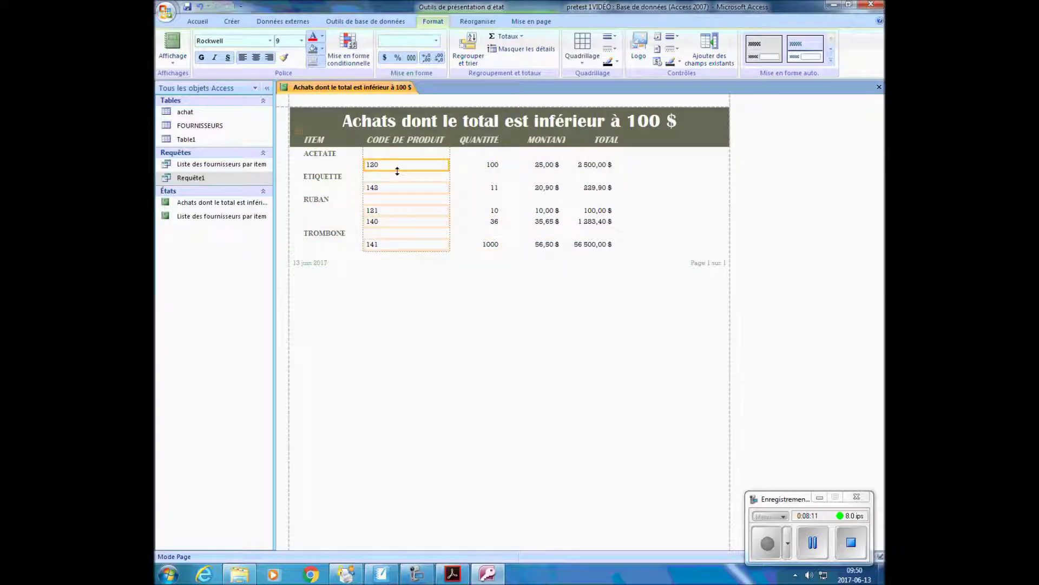
pyautogui.click(270, 41)
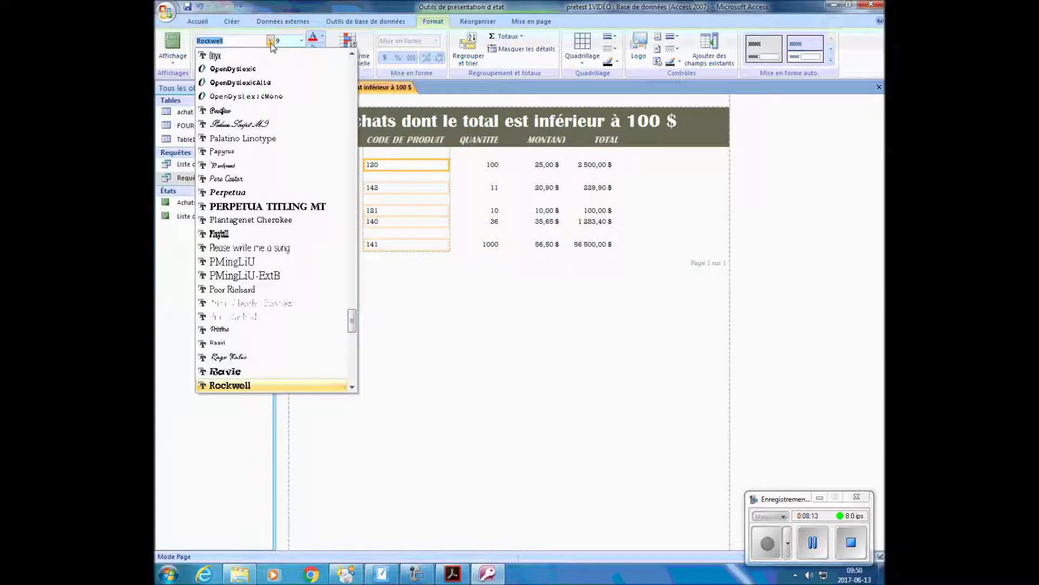
pyautogui.write('Tahoma')
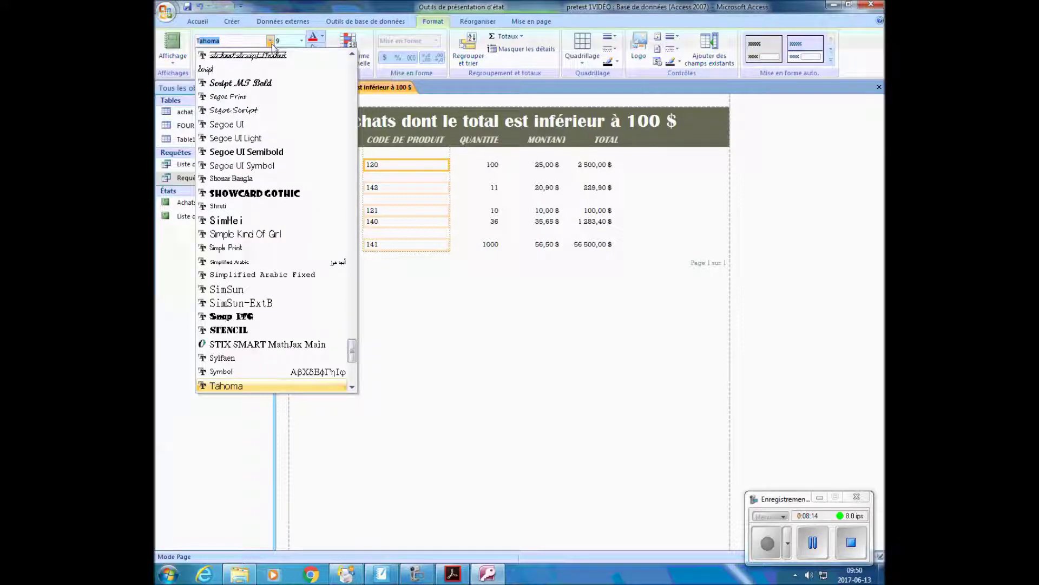
pyautogui.click(352, 387)
pyautogui.click(352, 388)
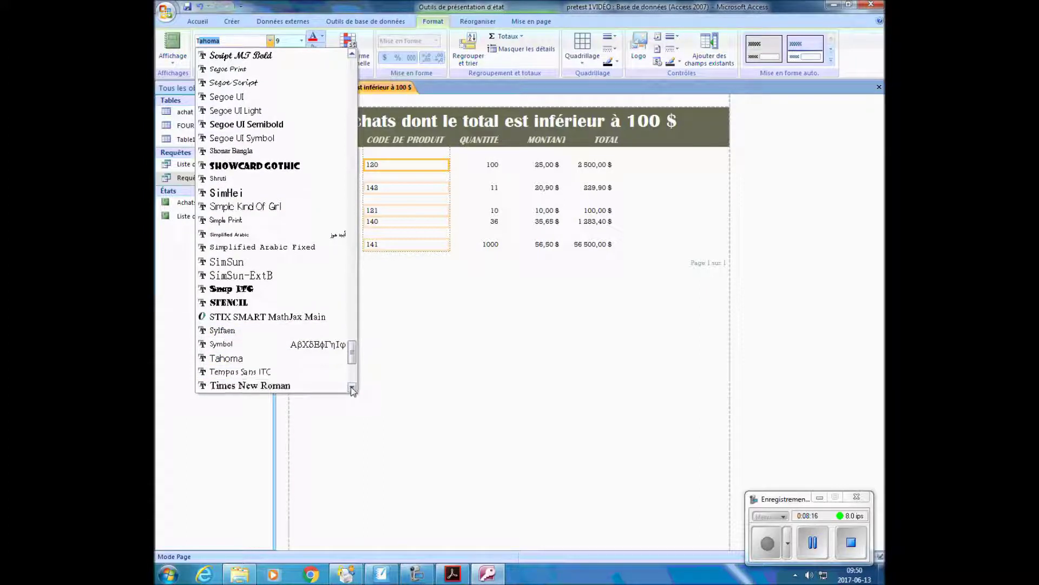
pyautogui.click(320, 387)
pyautogui.click(301, 40)
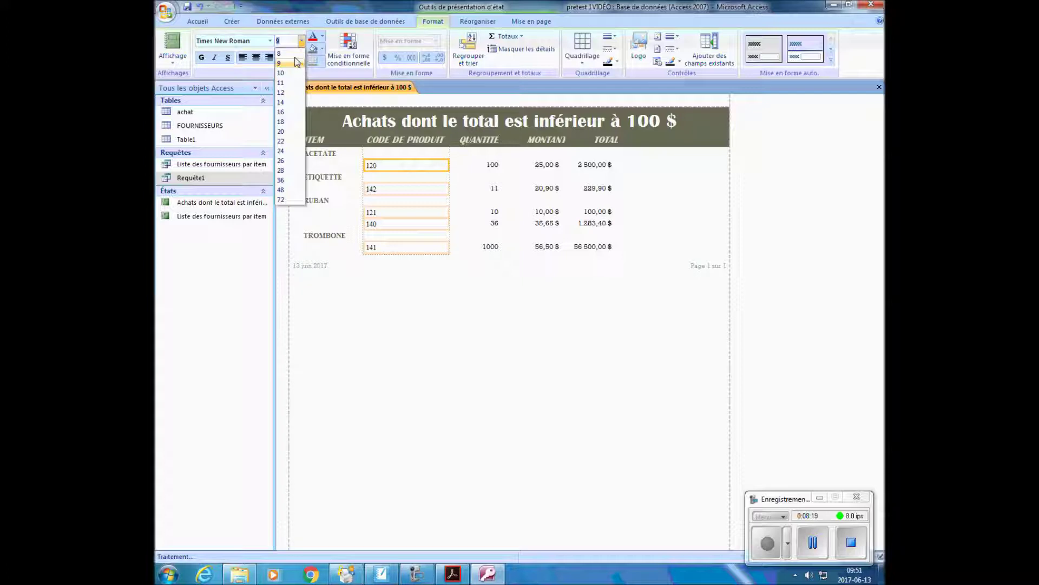
pyautogui.click(290, 69)
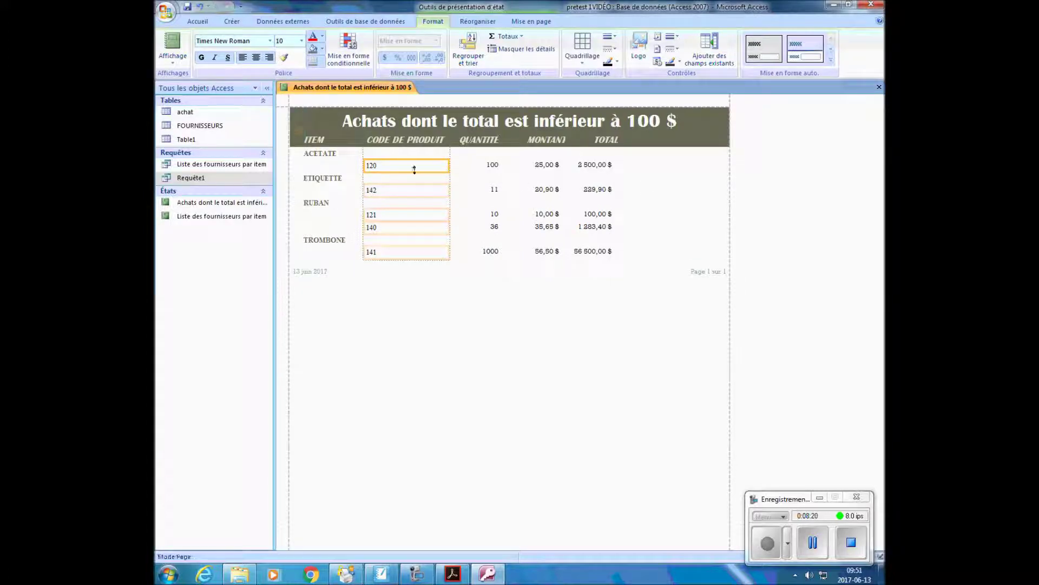
# - Format the quantity values under the QUANTITE heading in Times New Roman, size 10
pyautogui.click(485, 163)
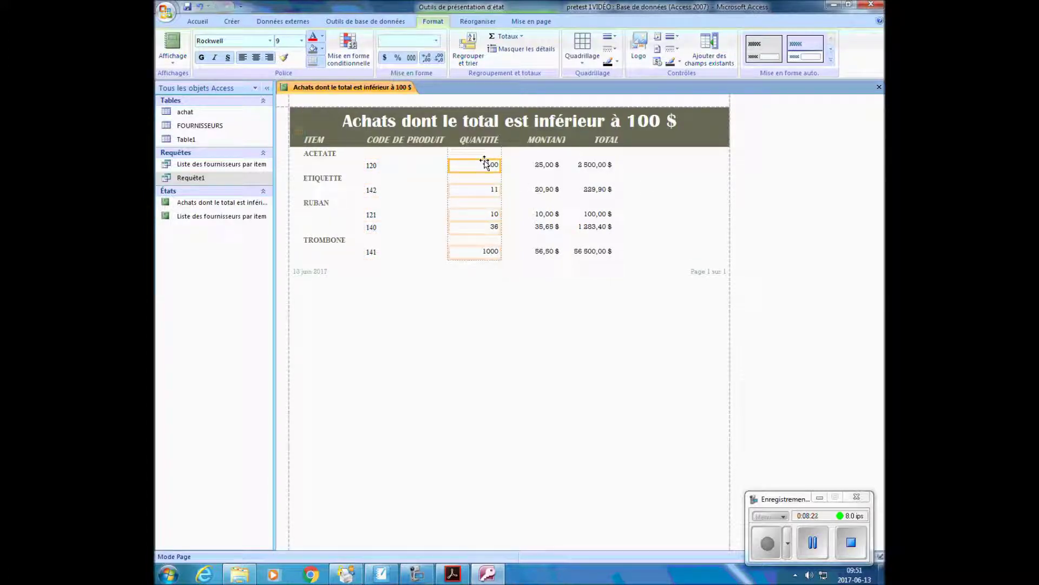
pyautogui.click(270, 41)
pyautogui.moveTo(352, 320); pyautogui.dragTo(360, 369)
pyautogui.click(259, 215)
pyautogui.click(301, 41)
pyautogui.press('Down')
pyautogui.press('Return')
# - Format the amounts under the MONTANT heading in Times New Roman, size 10
pyautogui.click(548, 164)
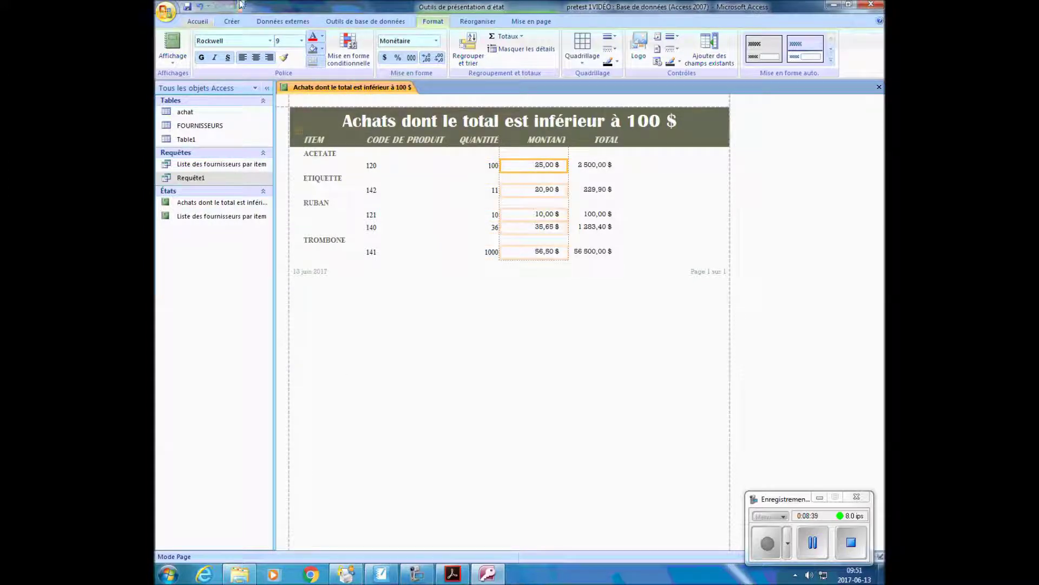
pyautogui.click(269, 40)
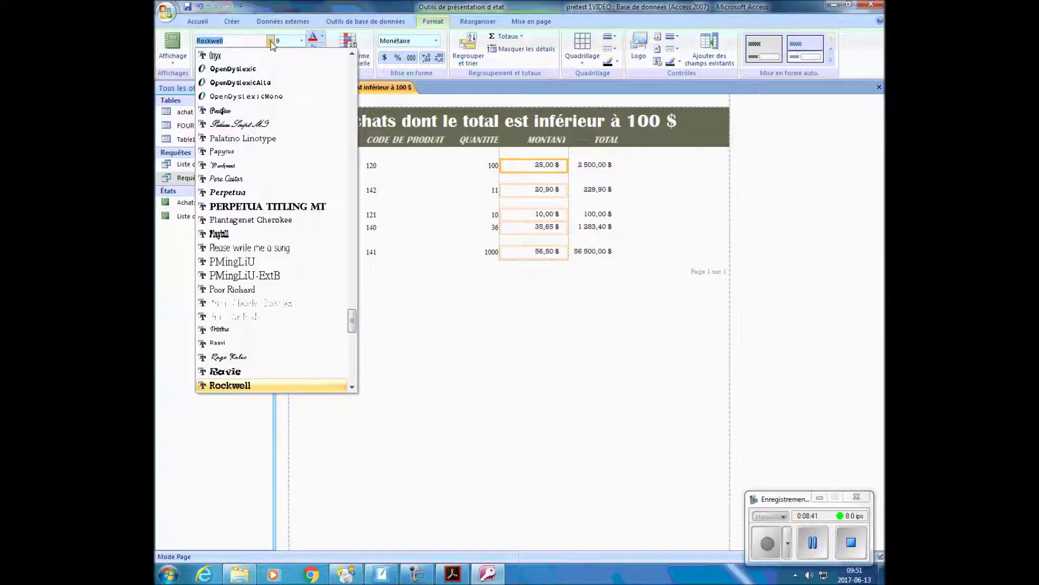
pyautogui.write('t')
pyautogui.scroll(-1, 271, 287)
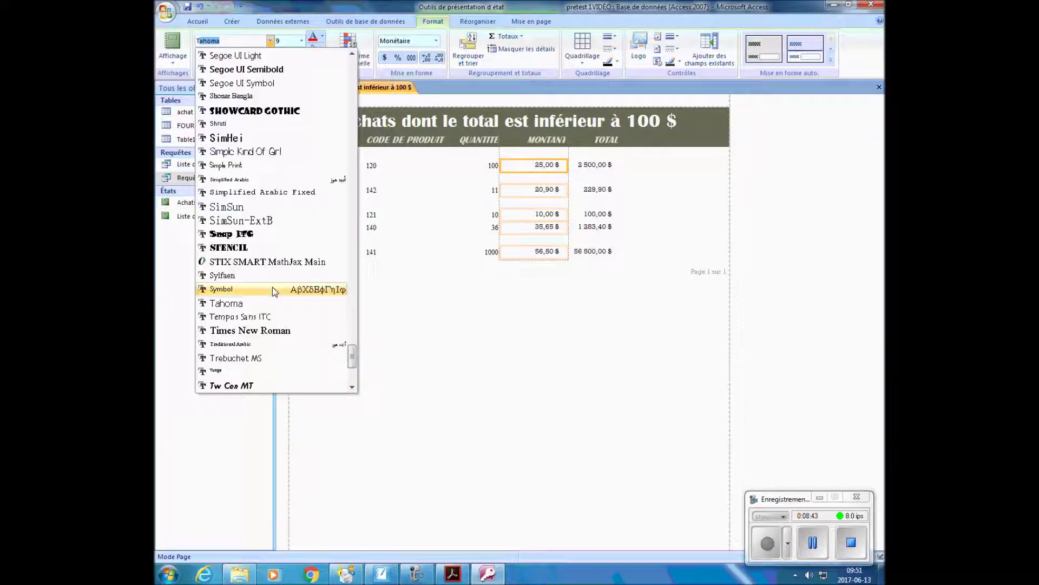
pyautogui.click(242, 331)
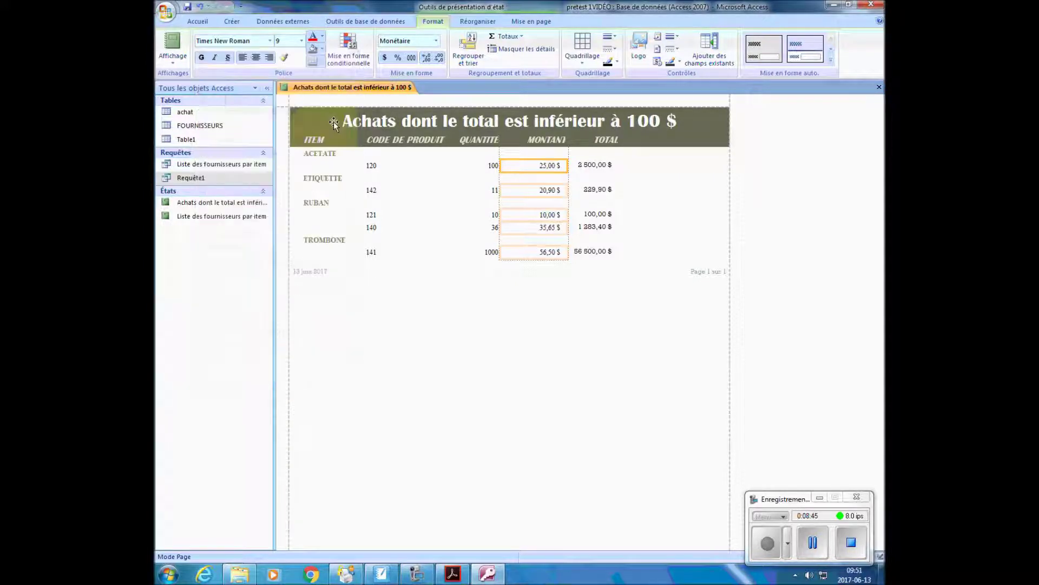
pyautogui.click(302, 40)
pyautogui.write('10')
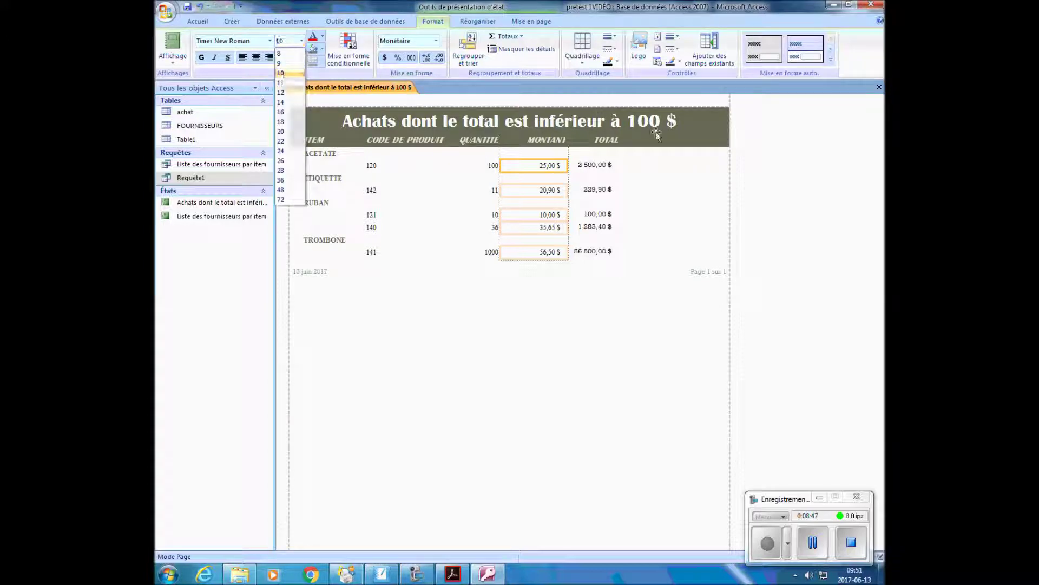
pyautogui.press('Return')
# - Format the amounts under the TOTAL heading in Times New Roman, size 10
pyautogui.click(601, 165)
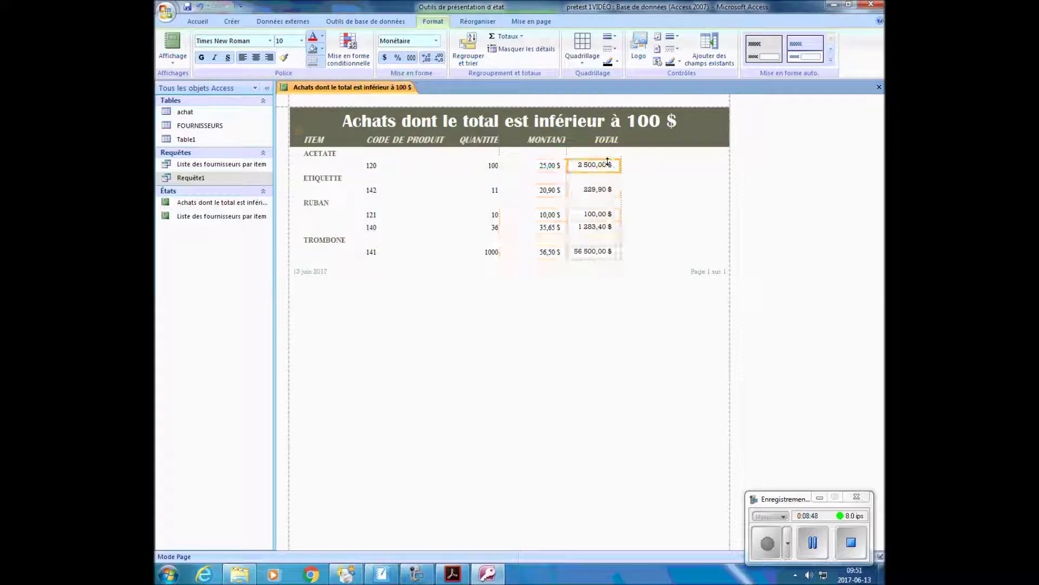
pyautogui.click(269, 41)
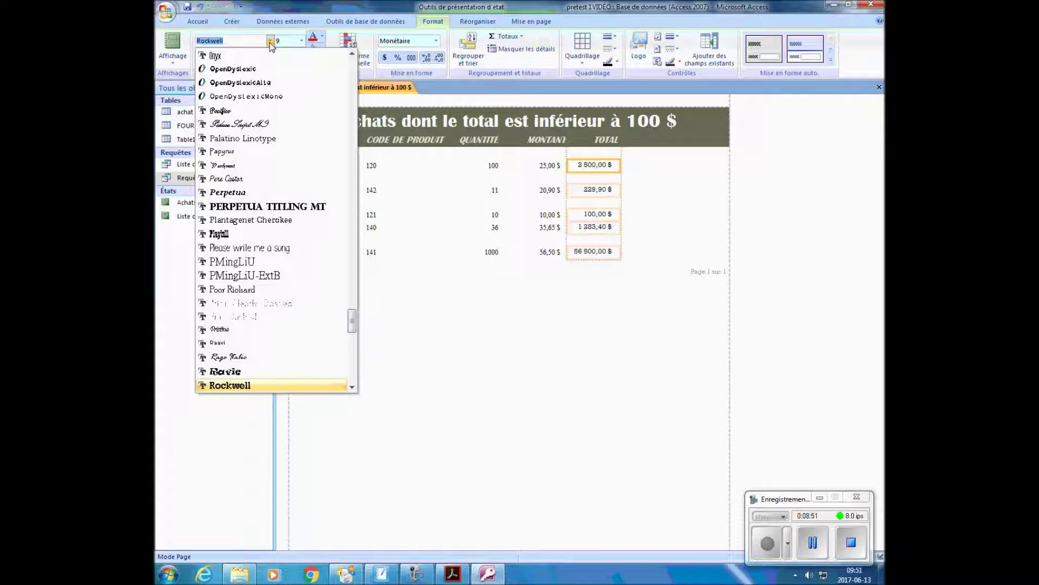
pyautogui.write('t')
pyautogui.click(351, 387)
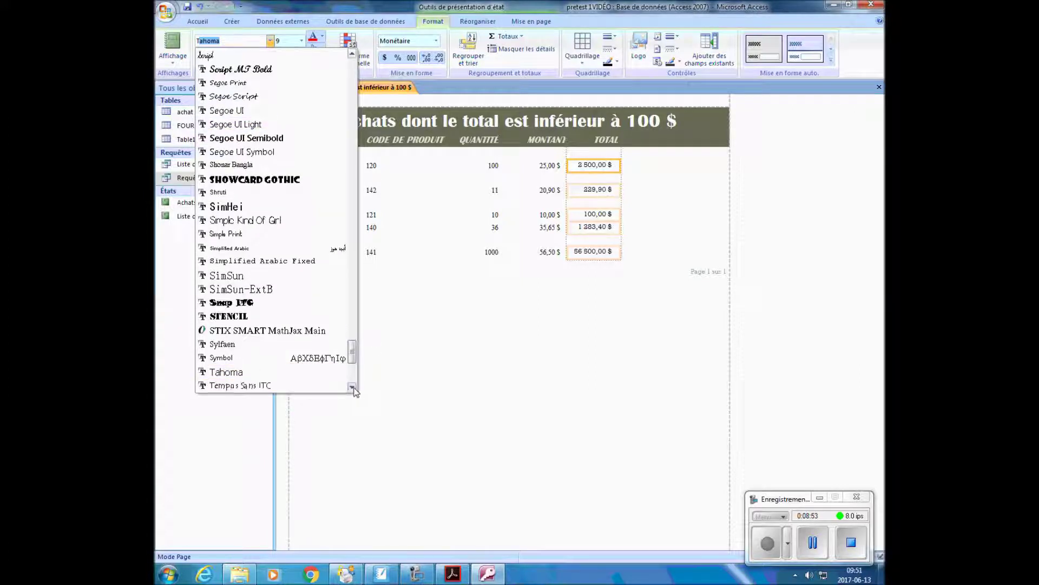
pyautogui.click(352, 387)
pyautogui.click(318, 388)
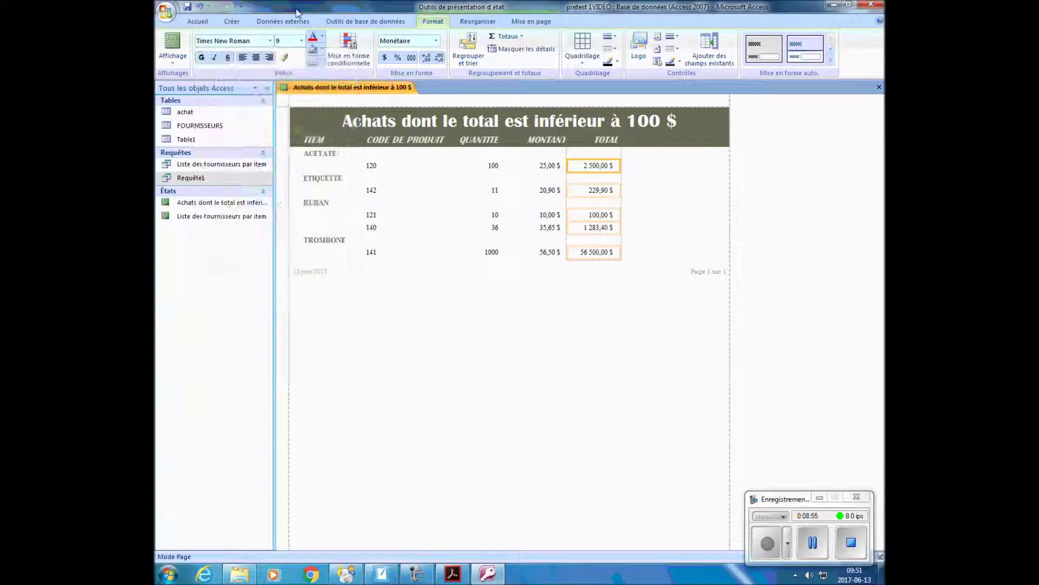
pyautogui.click(301, 40)
pyautogui.click(284, 70)
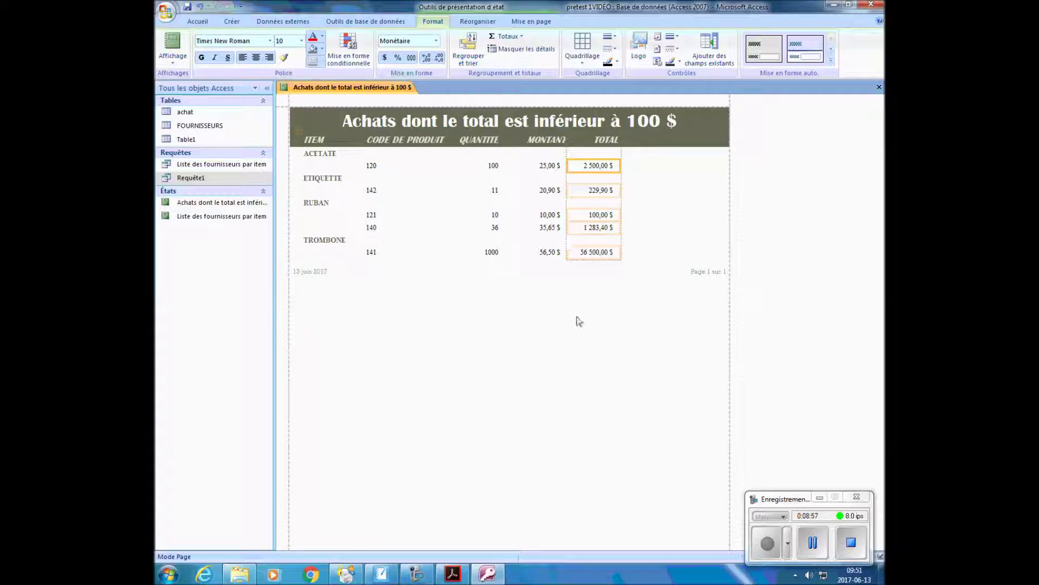
pyautogui.click(594, 336)
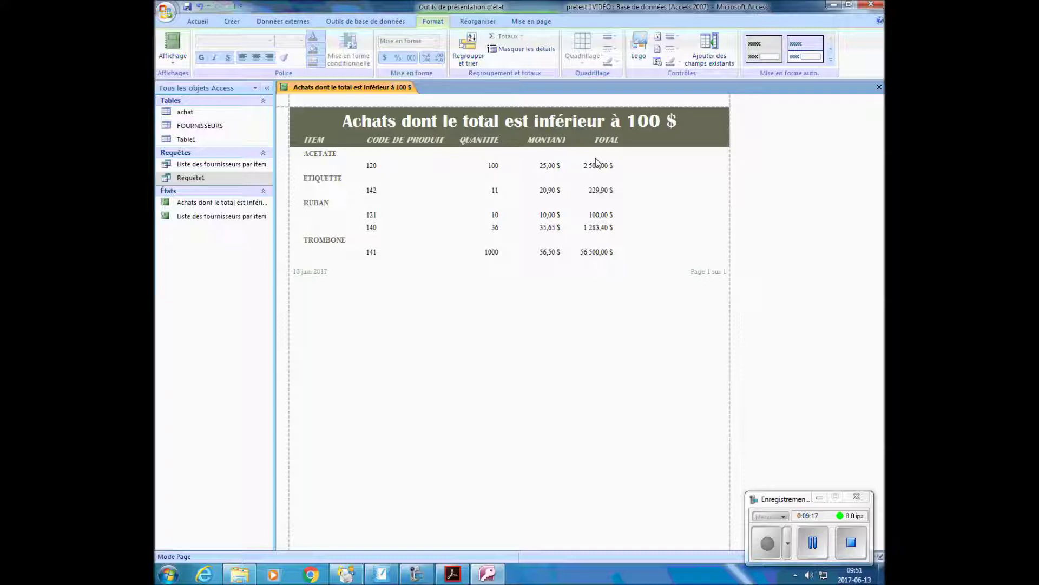
# - Add a sum (Somme) to the QUANTITE column for each item group and the whole report
pyautogui.click(495, 142)
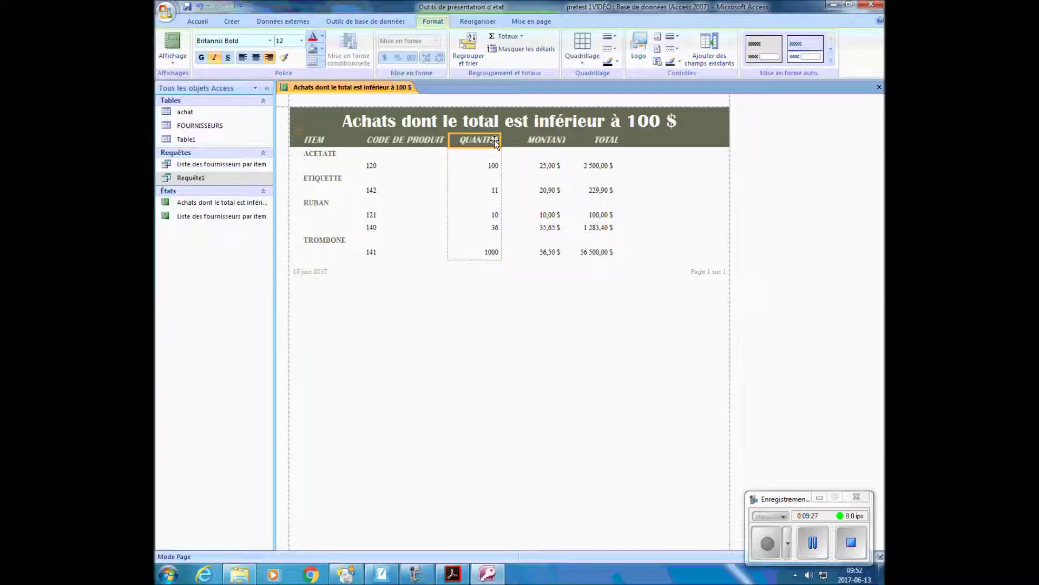
pyautogui.rightClick(495, 141)
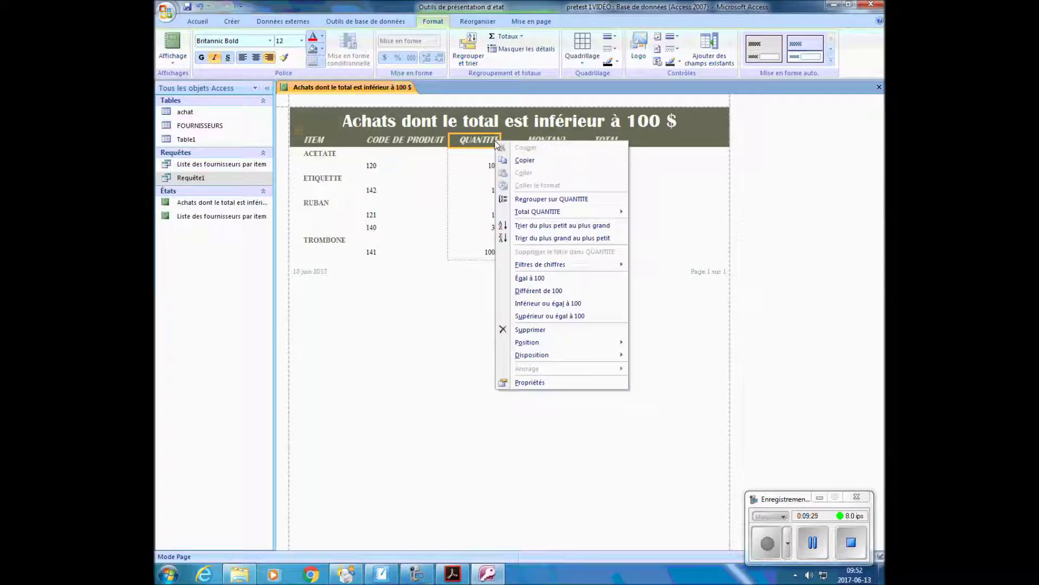
pyautogui.moveTo(538, 213)
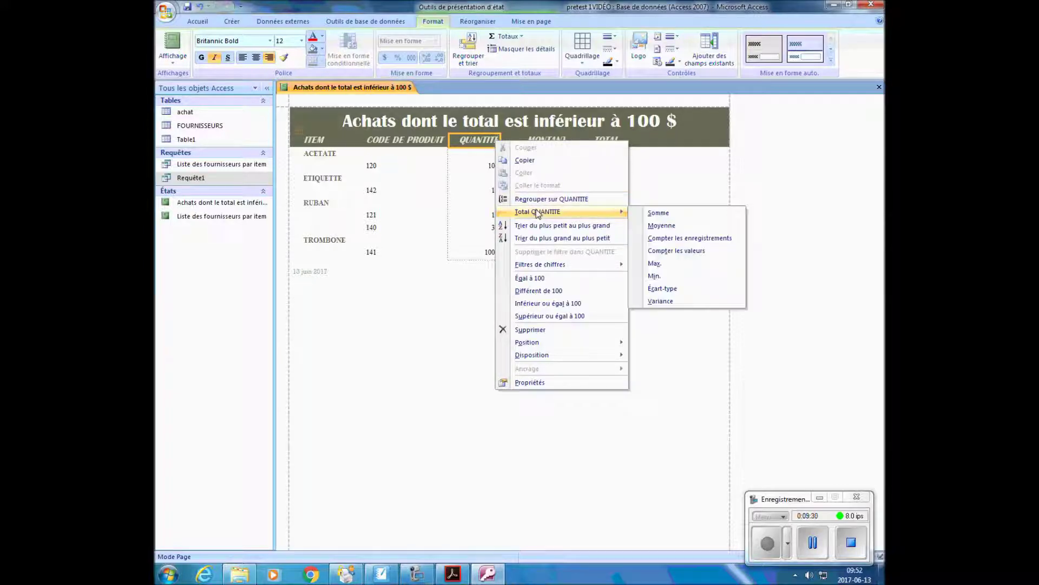
pyautogui.click(666, 216)
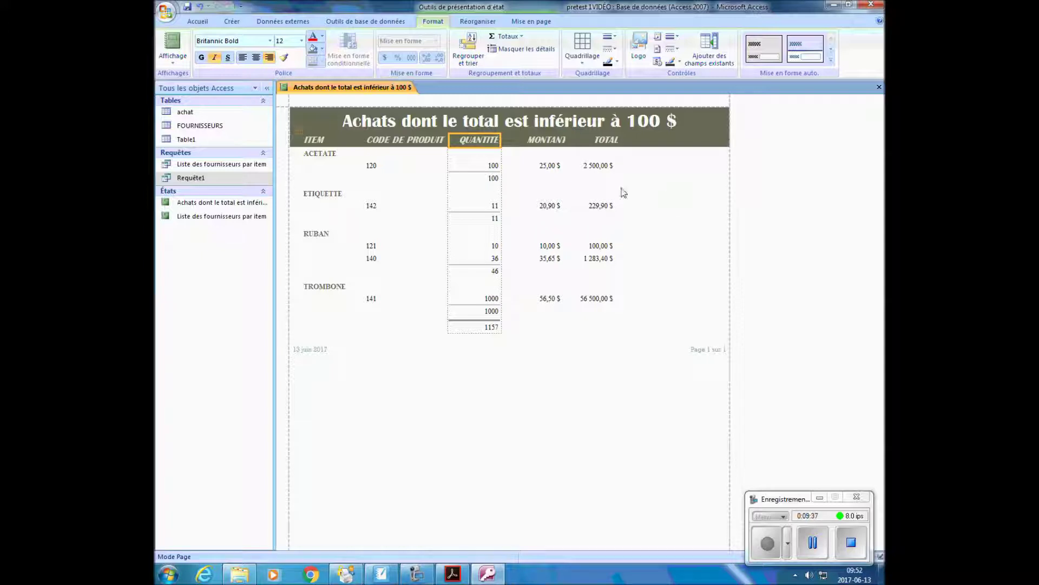
# - Add a sum (Somme) to the MONTANT column for each item group and the whole report
pyautogui.click(549, 140)
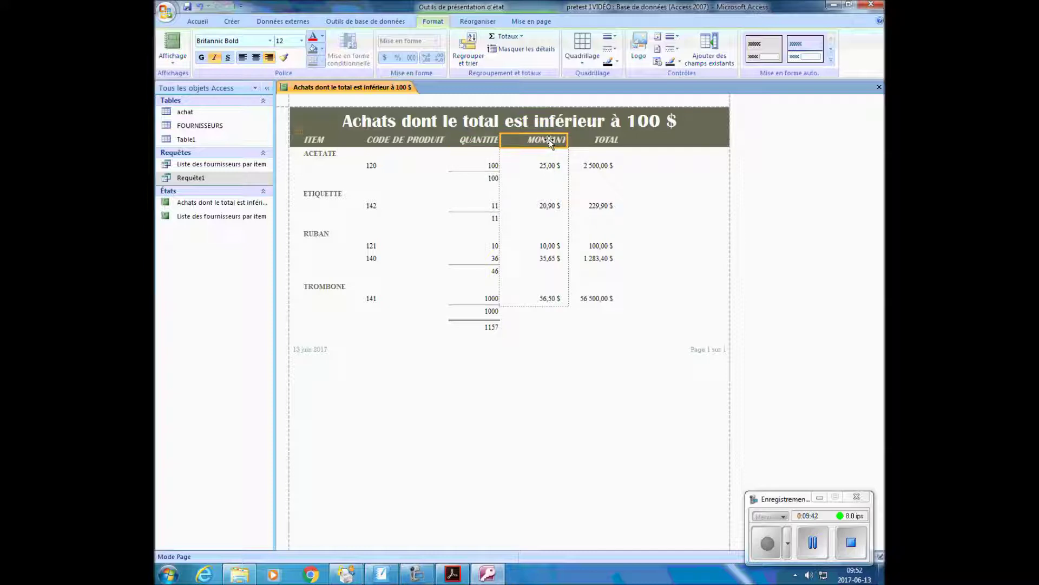
pyautogui.rightClick(549, 138)
pyautogui.moveTo(599, 216)
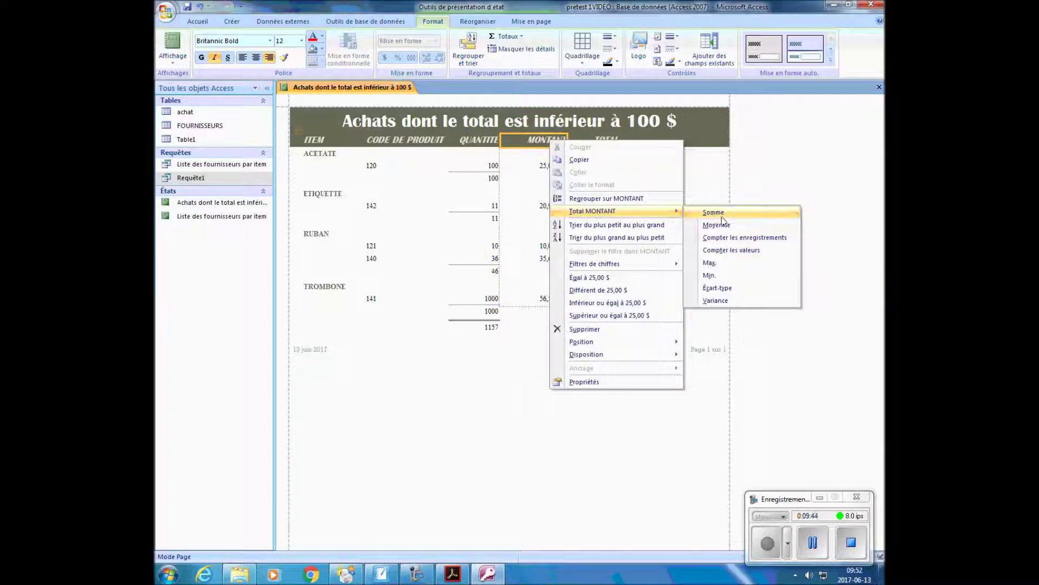
pyautogui.click(722, 217)
# - Add a sum (Somme) to the TOTAL column for each item group and the whole report
pyautogui.click(616, 142)
pyautogui.rightClick(615, 141)
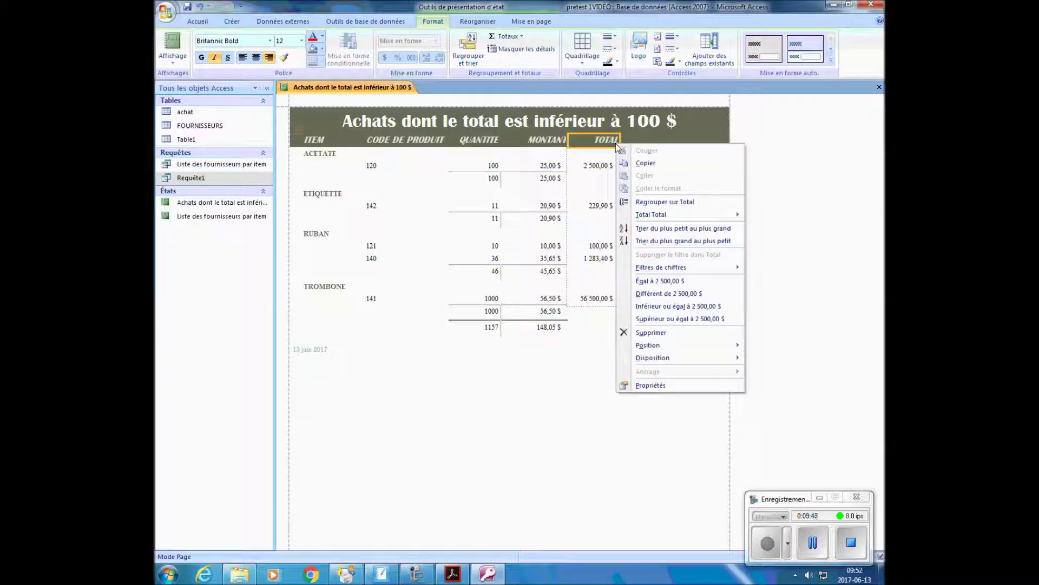
pyautogui.moveTo(665, 219)
pyautogui.click(769, 216)
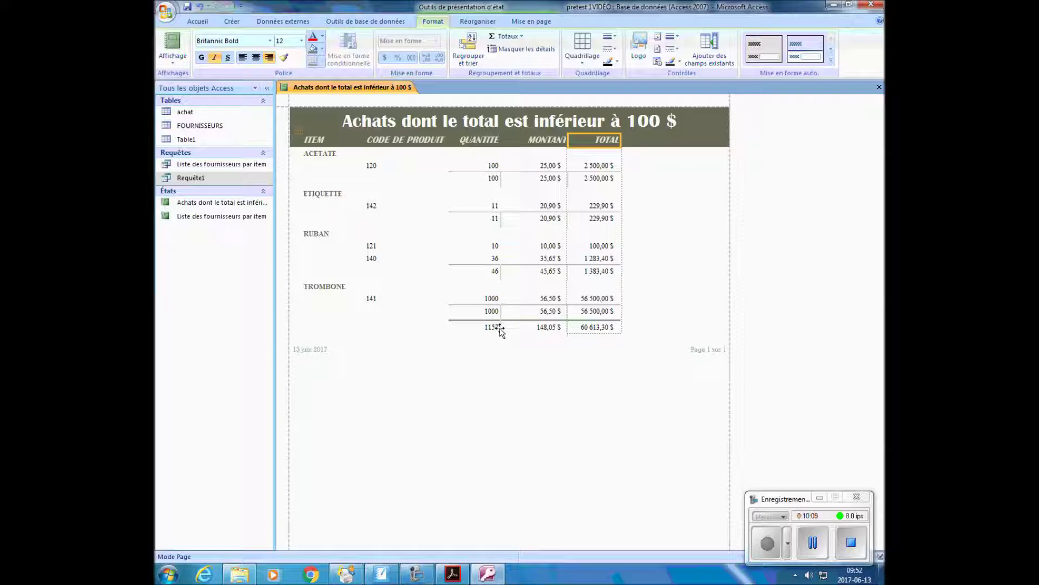
# - Make the group subtotals and the grand total in the QUANTITE column bold
pyautogui.click(488, 178)
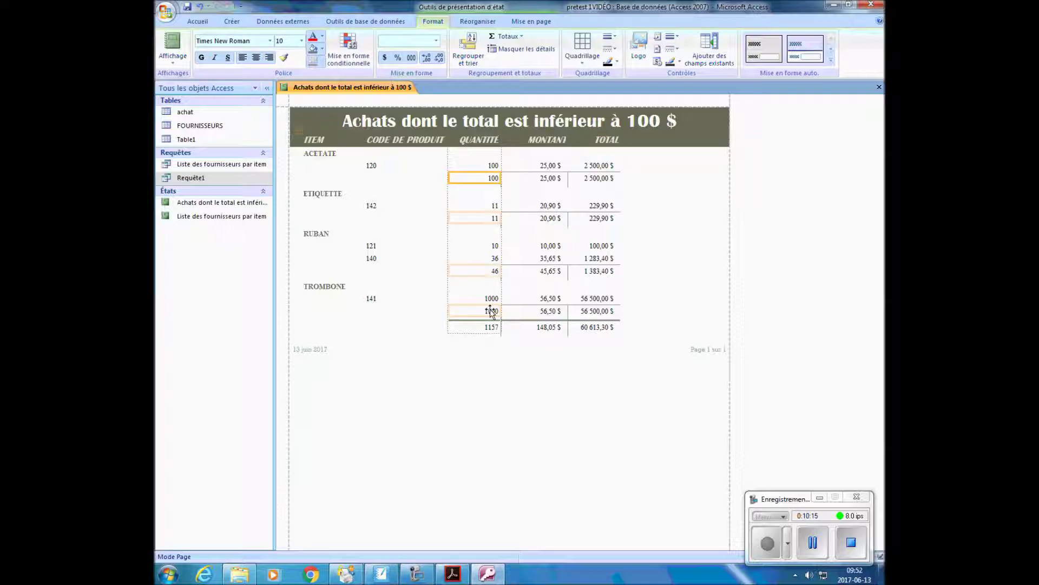
pyautogui.click(201, 58)
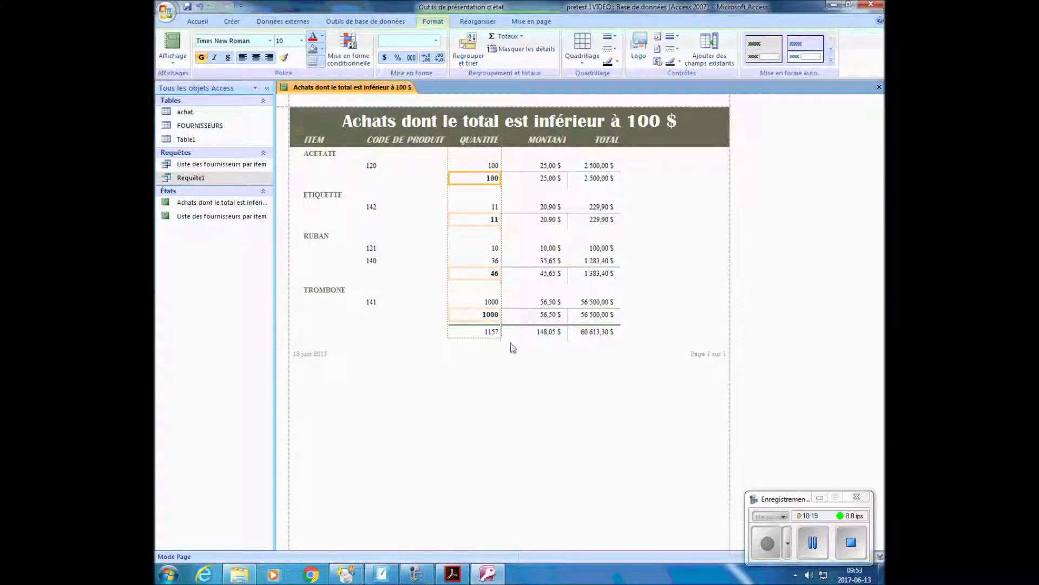
pyautogui.click(489, 331)
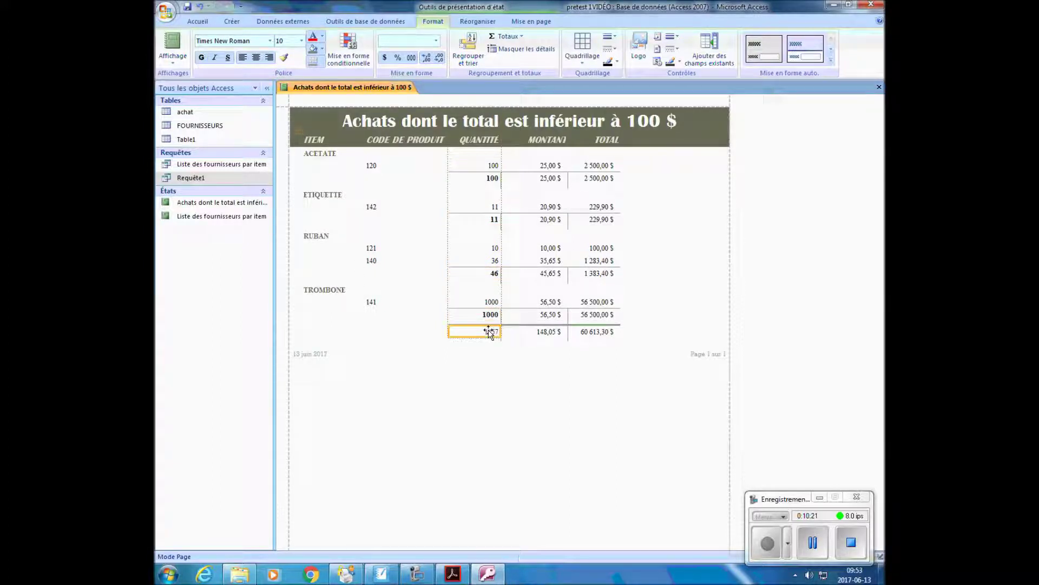
pyautogui.click(200, 57)
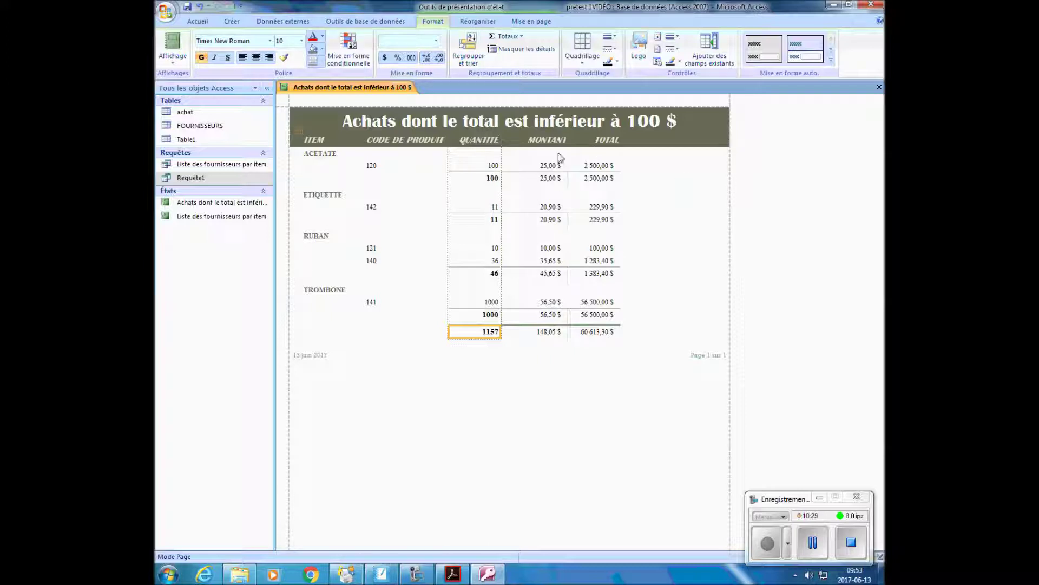
# - Make the group subtotals and the grand total in the MONTANT column bold
pyautogui.click(552, 180)
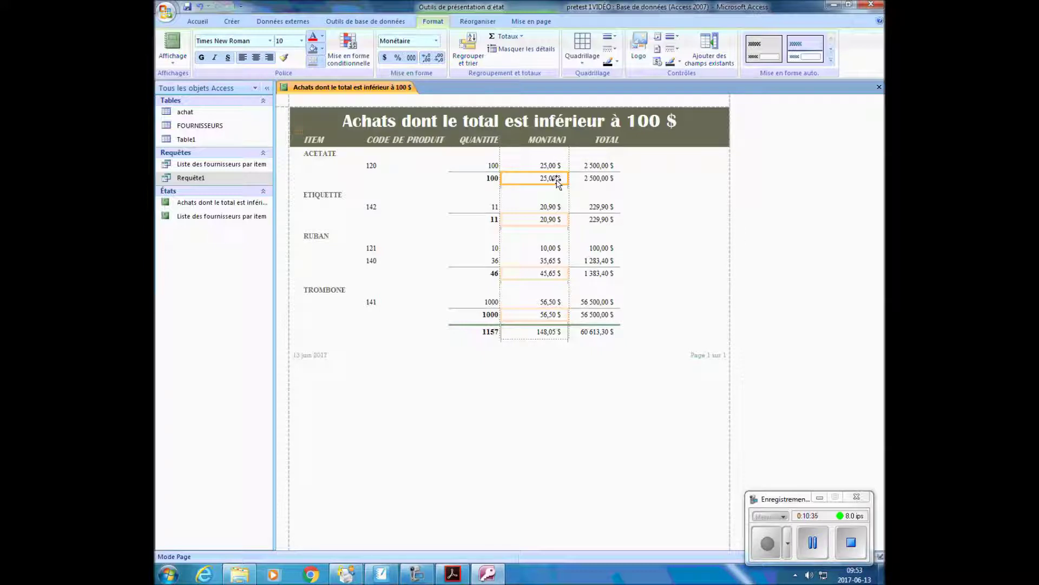
pyautogui.click(202, 58)
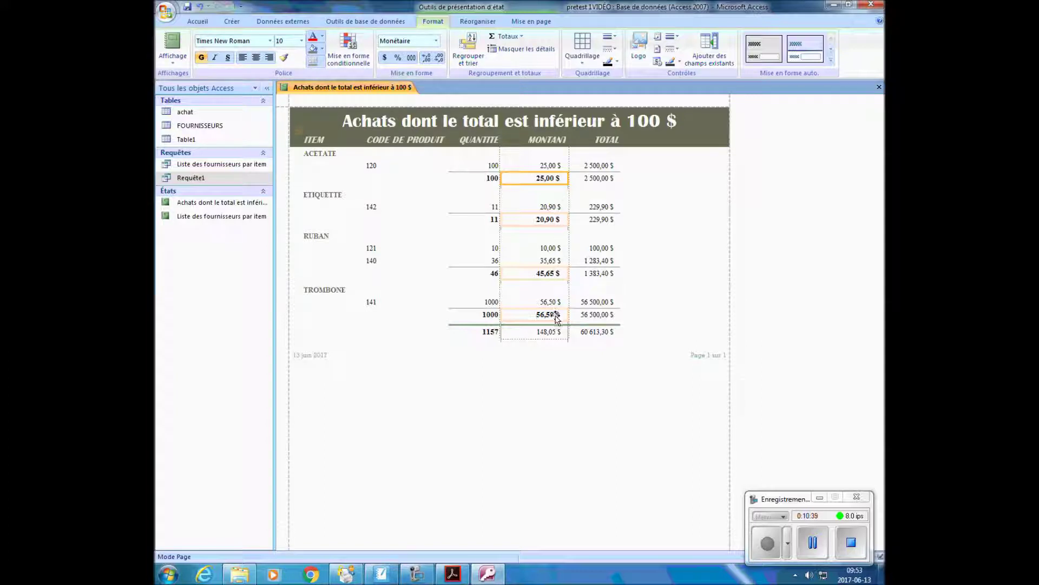
pyautogui.click(551, 332)
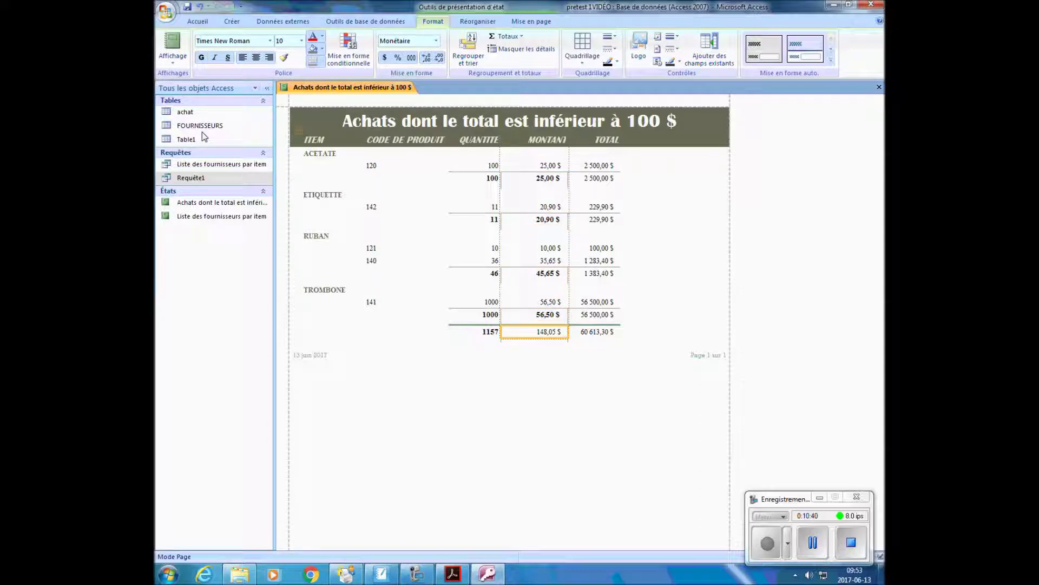
pyautogui.click(202, 57)
# - Make the group subtotals and the grand total in the TOTAL column bold
pyautogui.click(609, 179)
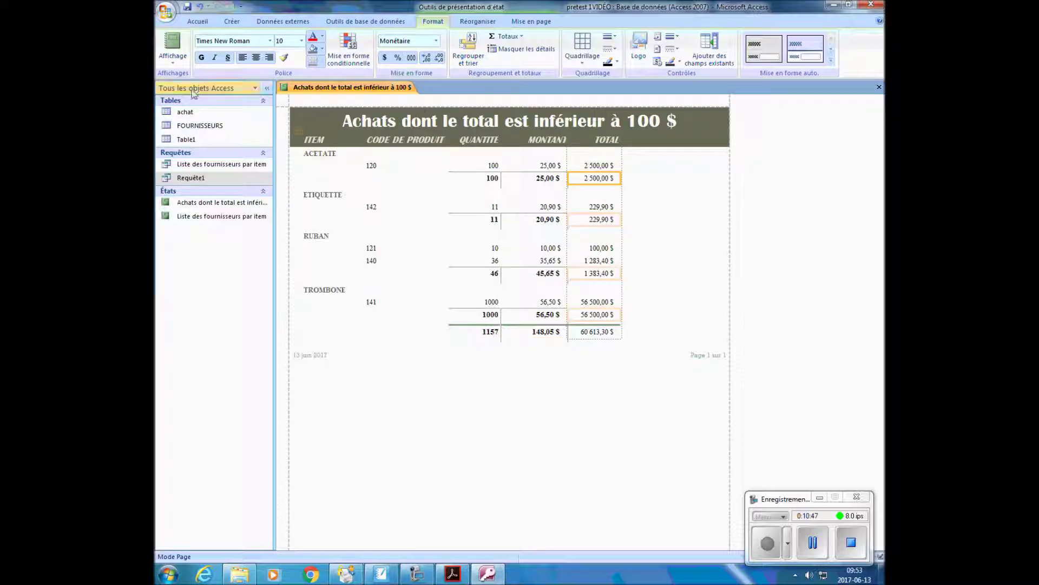
pyautogui.click(201, 58)
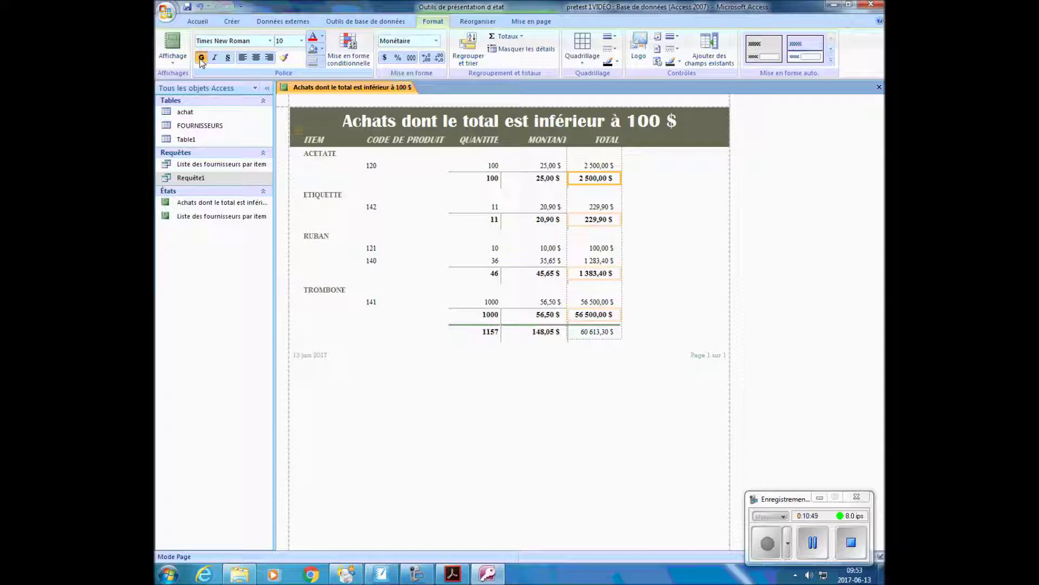
pyautogui.click(603, 334)
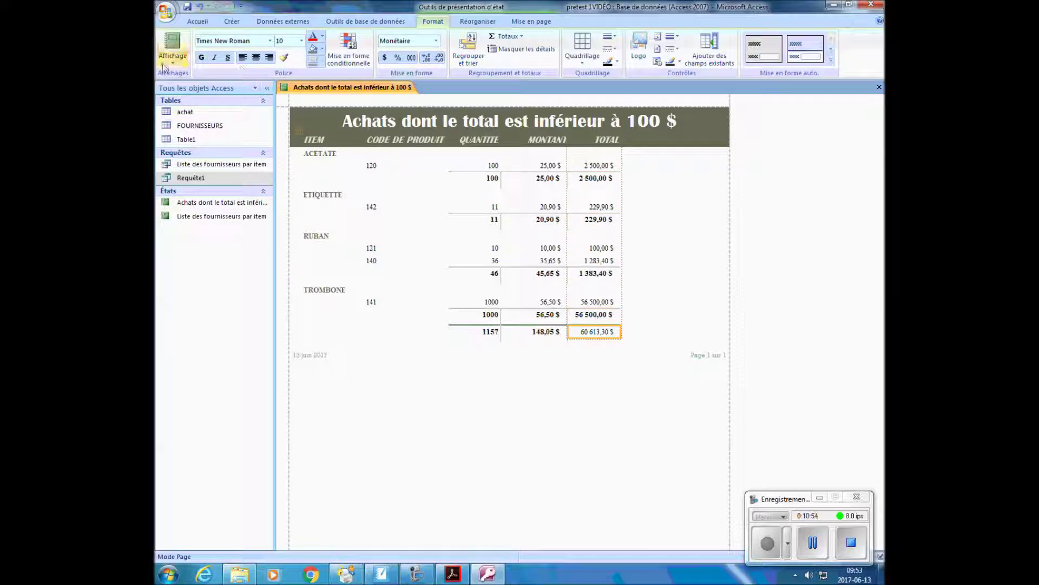
pyautogui.click(201, 58)
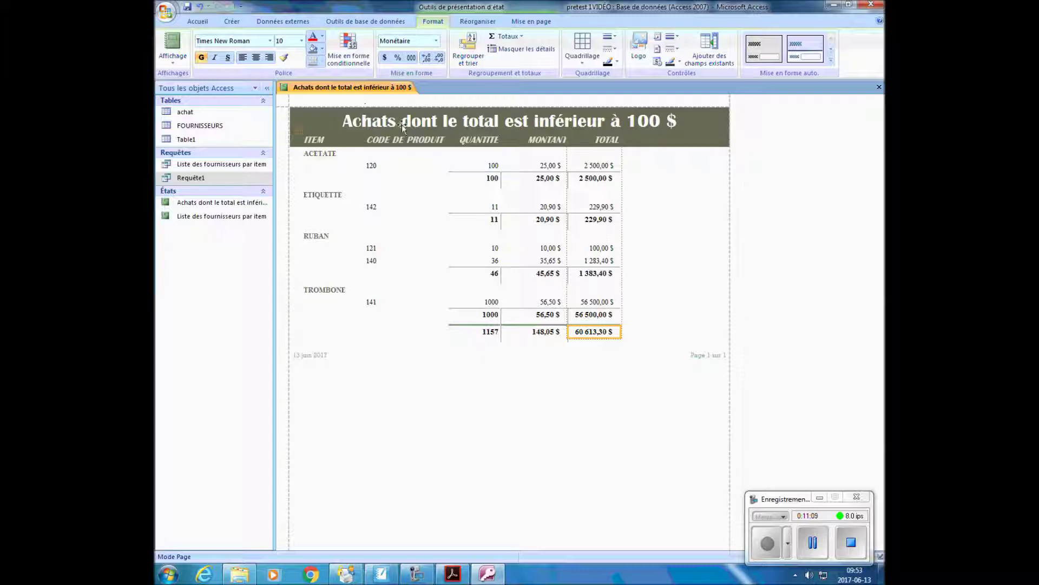
# - Left-align the report title "Achats dont le total est inférieur à 100 $" in the header band
pyautogui.click(433, 124)
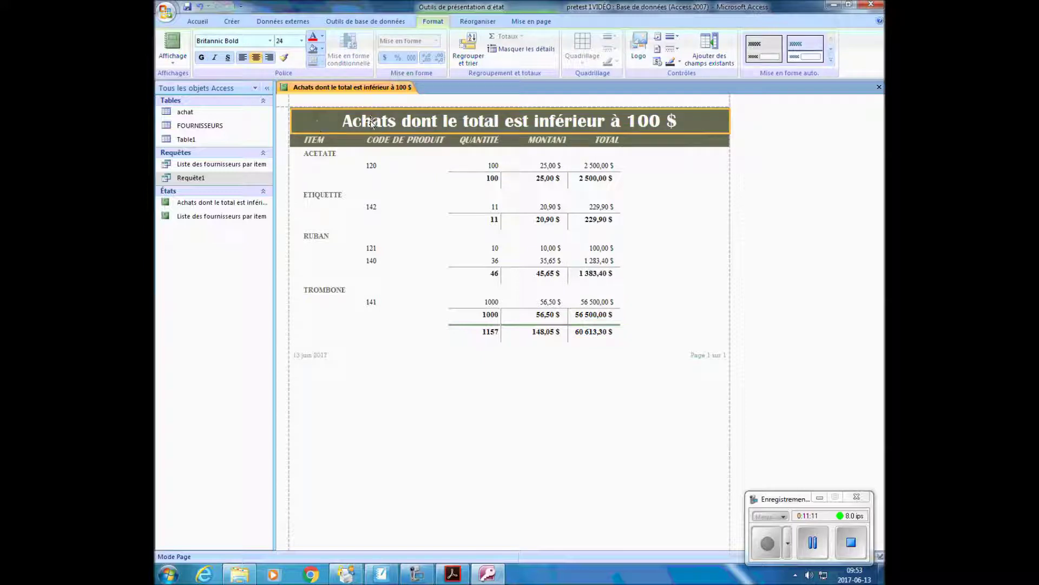
pyautogui.click(509, 125)
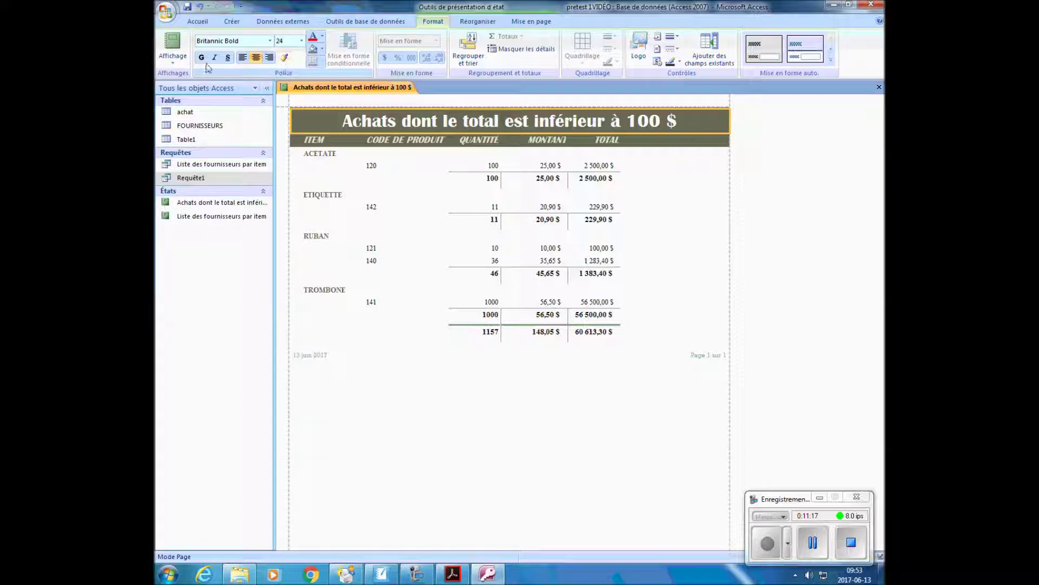
pyautogui.click(242, 58)
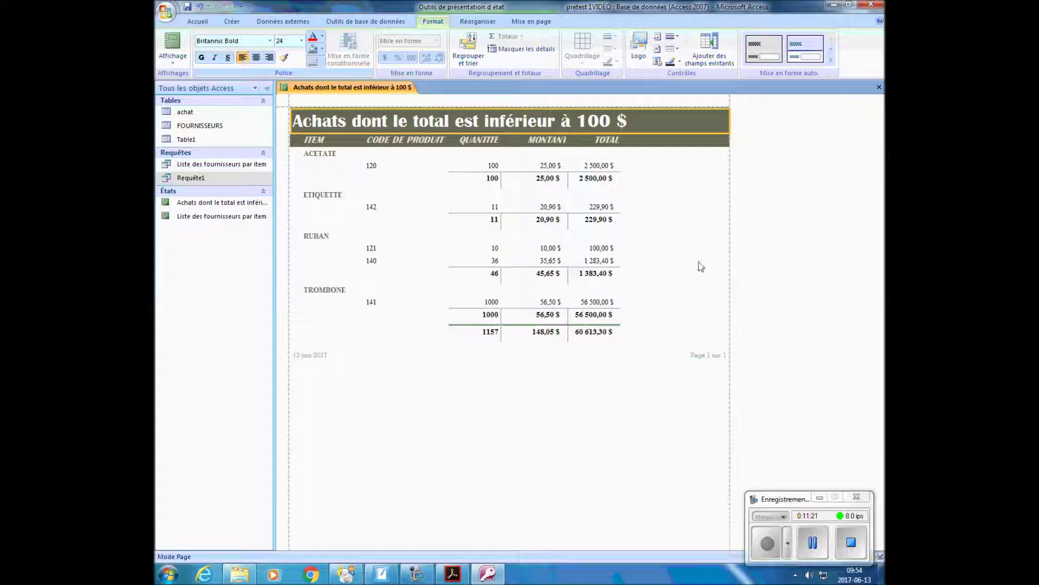
pyautogui.click(770, 320)
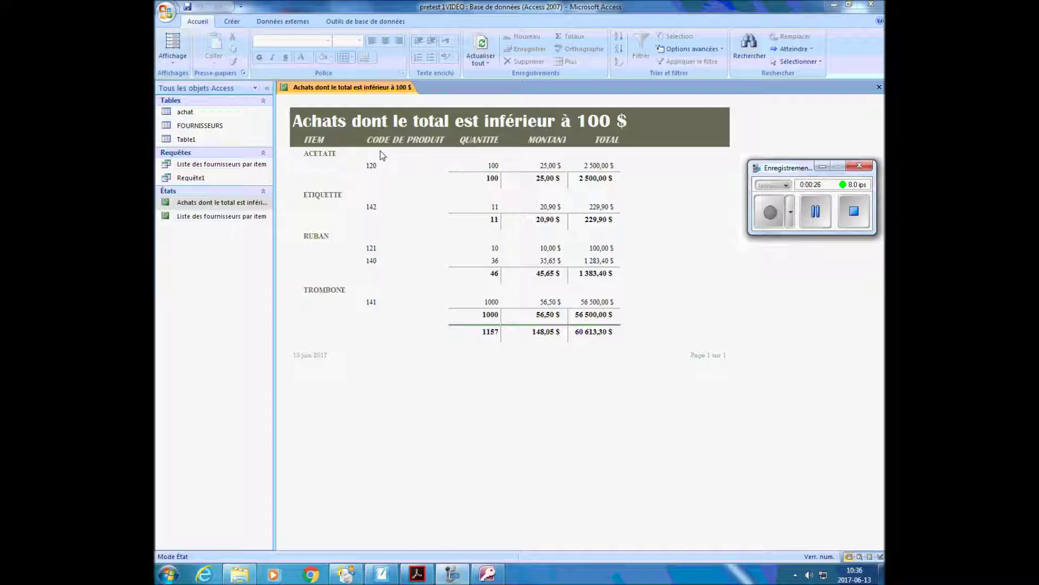
# - Switch the report to layout view (Mode Page) and centre the values in the CODE DE PRODUIT column
pyautogui.click(174, 50)
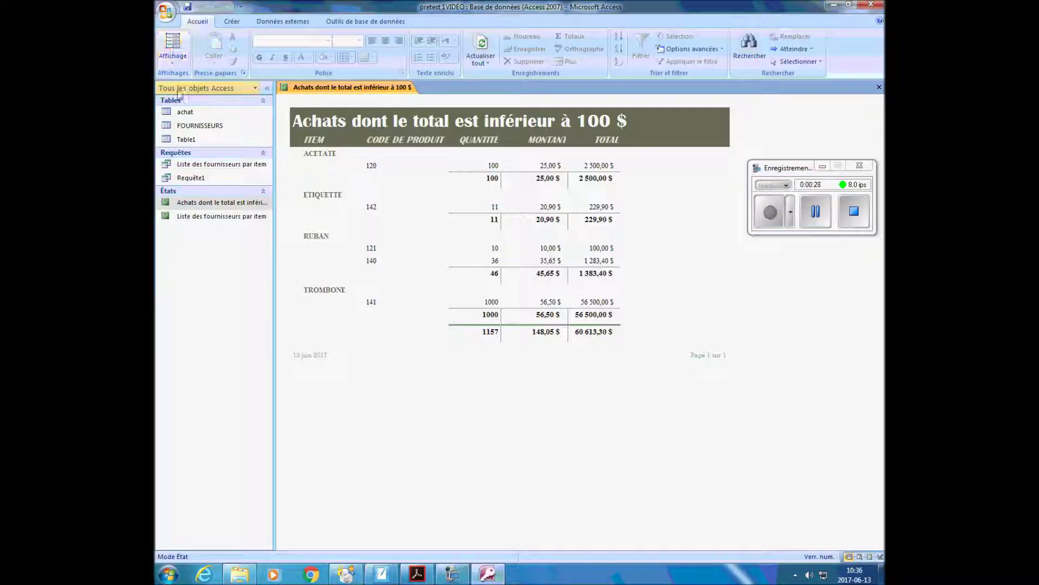
pyautogui.click(172, 42)
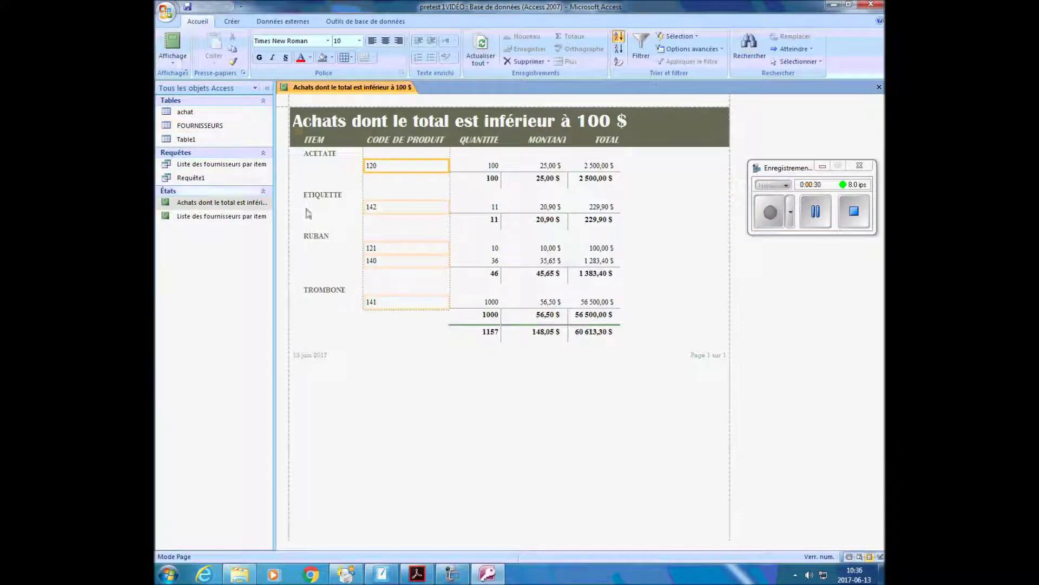
pyautogui.click(371, 166)
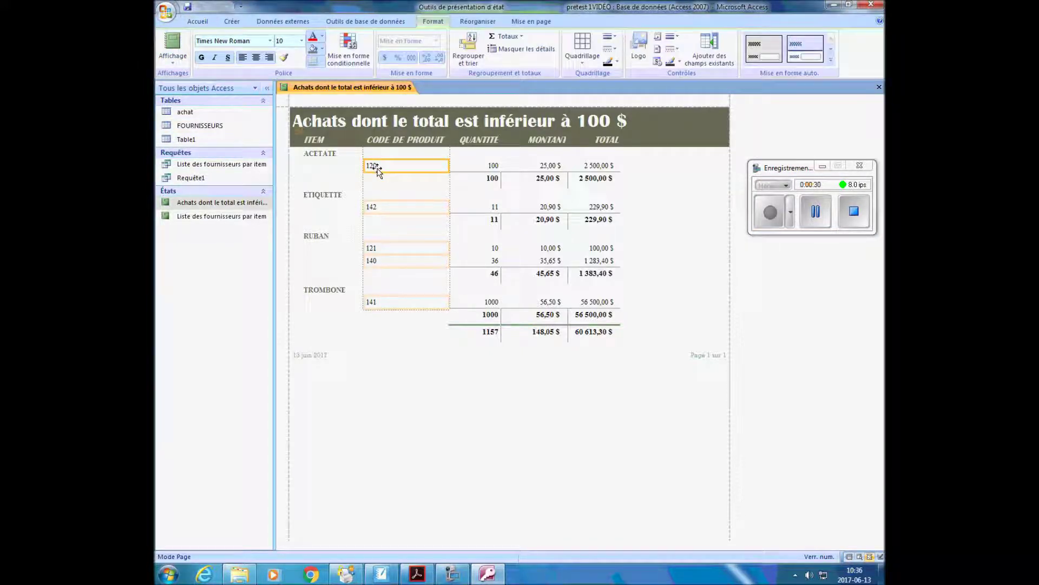
pyautogui.click(257, 58)
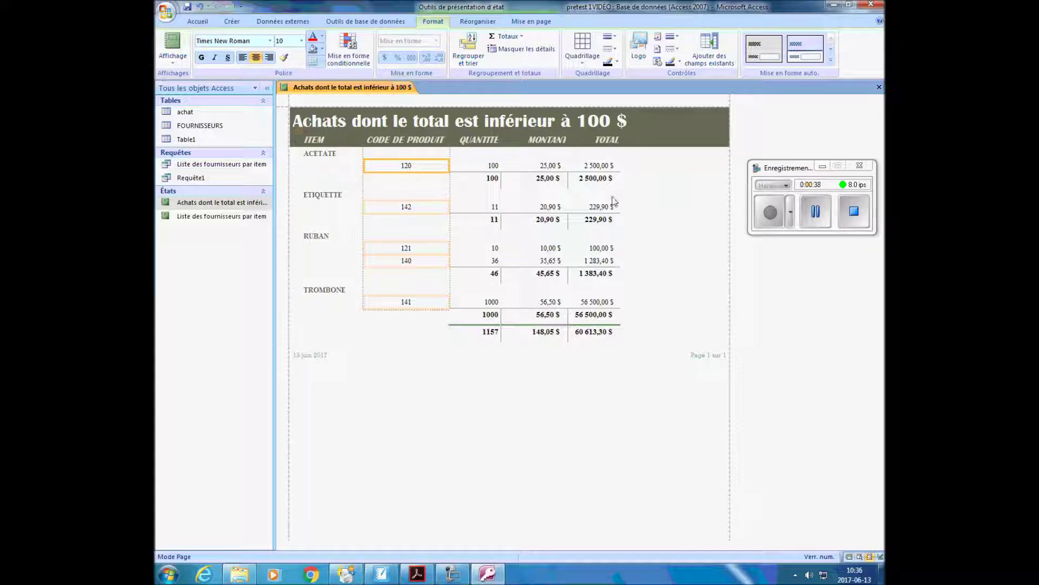
pyautogui.click(602, 168)
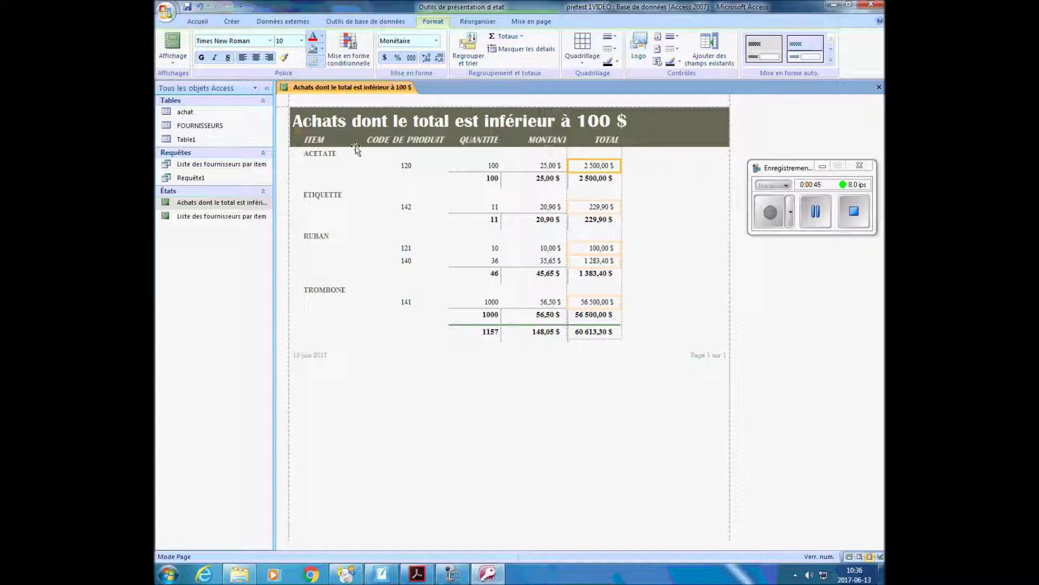
pyautogui.click(875, 223)
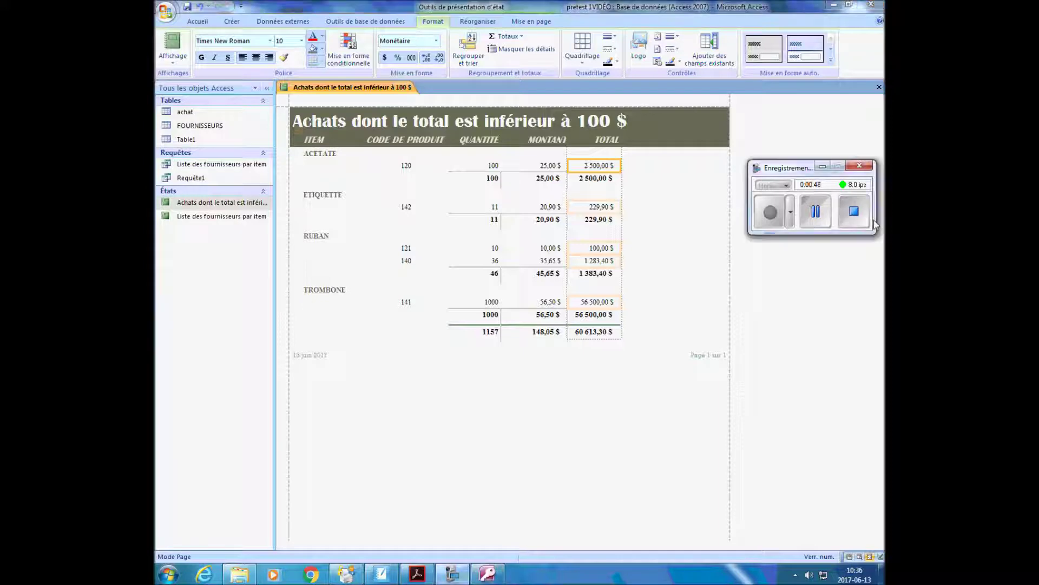